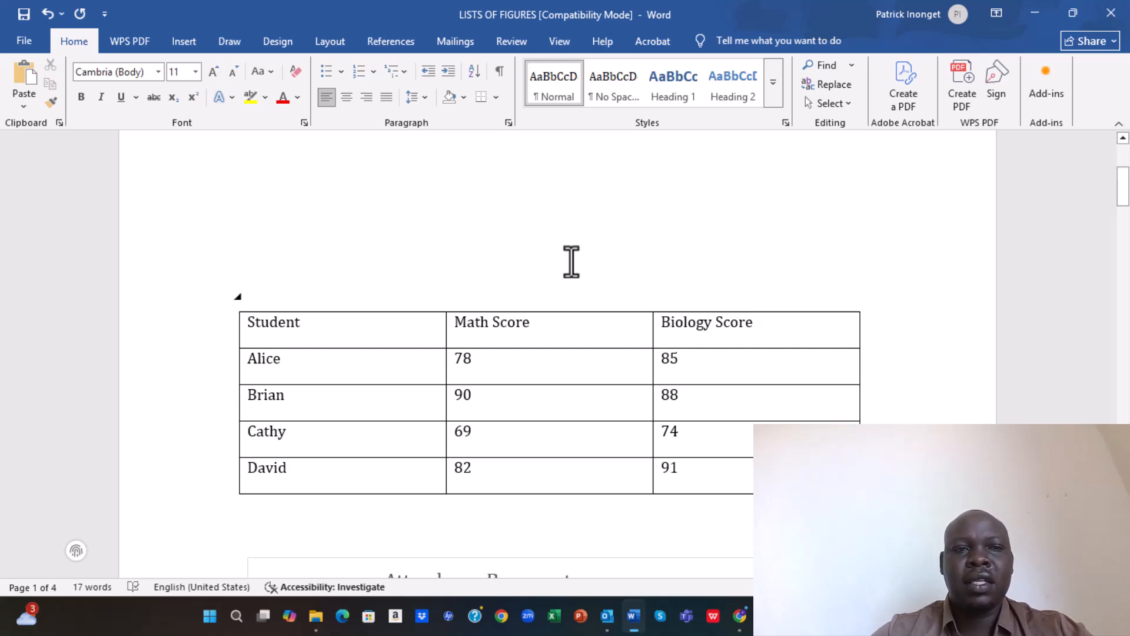
Look through the document to examine the score table and the charts that need captions
scroll(588, 282, up, 3)
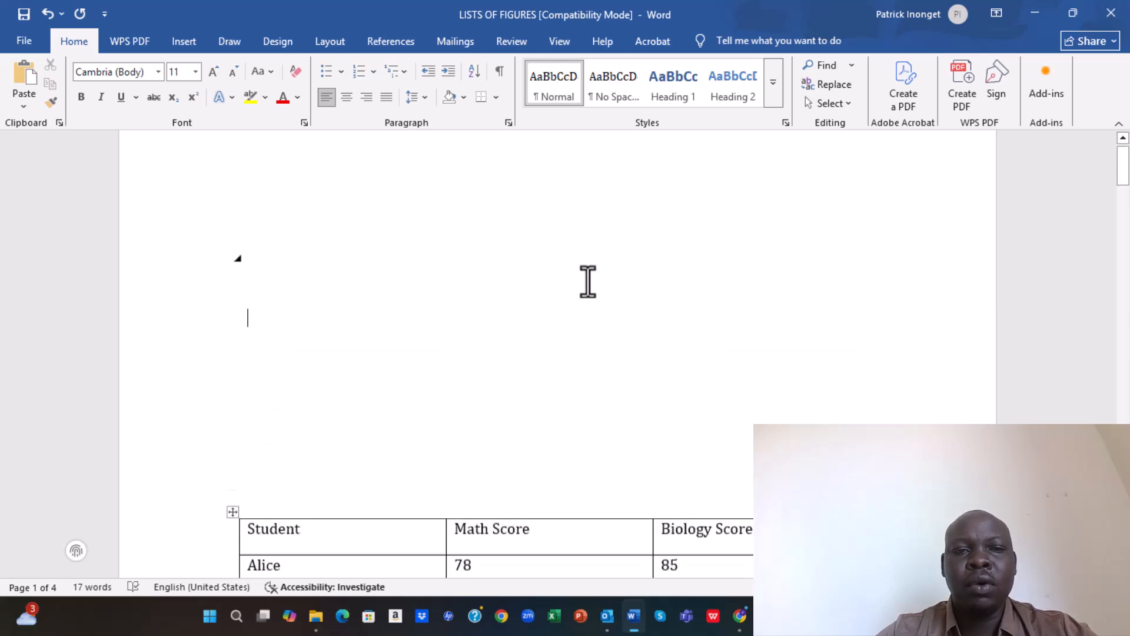
scroll(593, 282, down, 6)
scroll(598, 290, up, 5)
scroll(608, 294, down, 15)
scroll(612, 297, down, 10)
scroll(627, 283, down, 8)
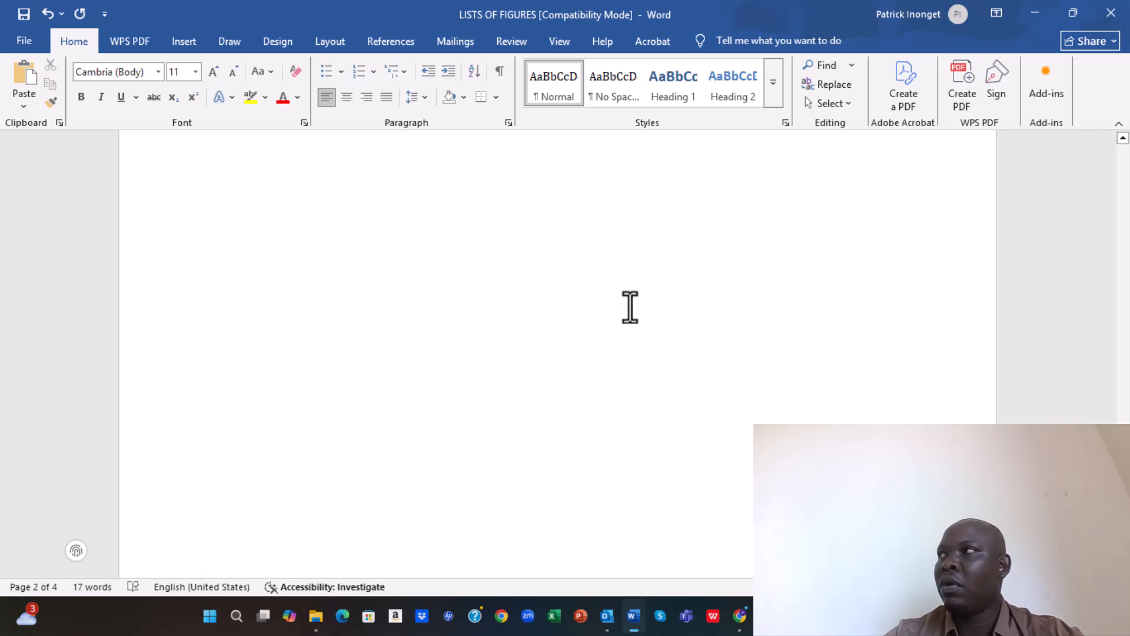
scroll(630, 306, up, 12)
scroll(635, 315, up, 10)
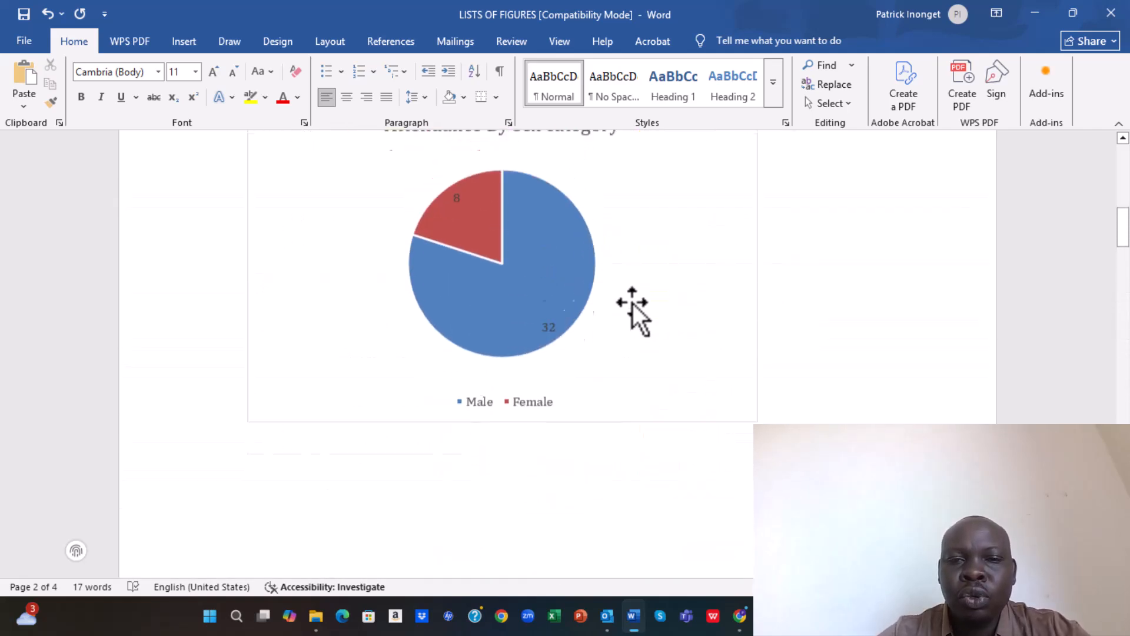
scroll(630, 302, up, 10)
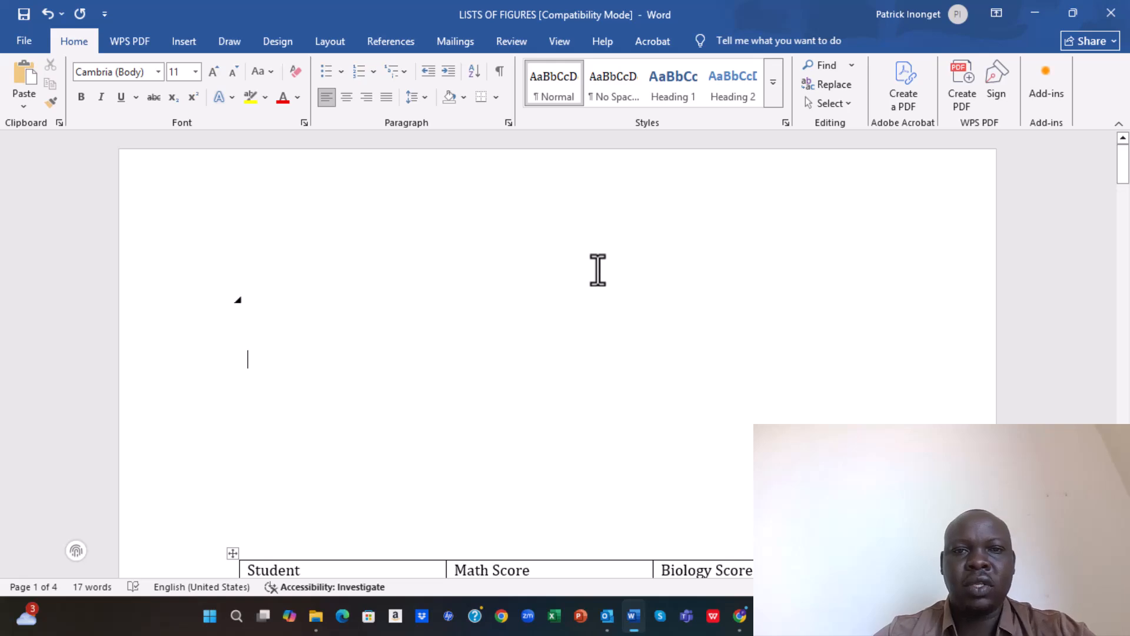
Start a caption for the student scores table with the text "Table 1- Marks score"
scroll(544, 273, down, 5)
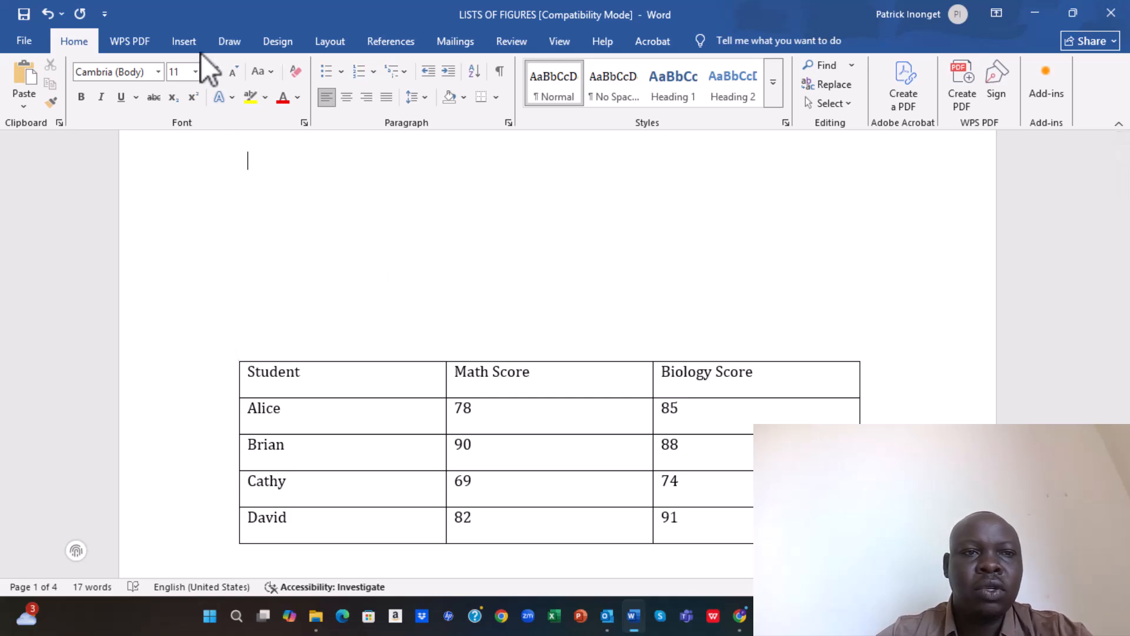
click(187, 42)
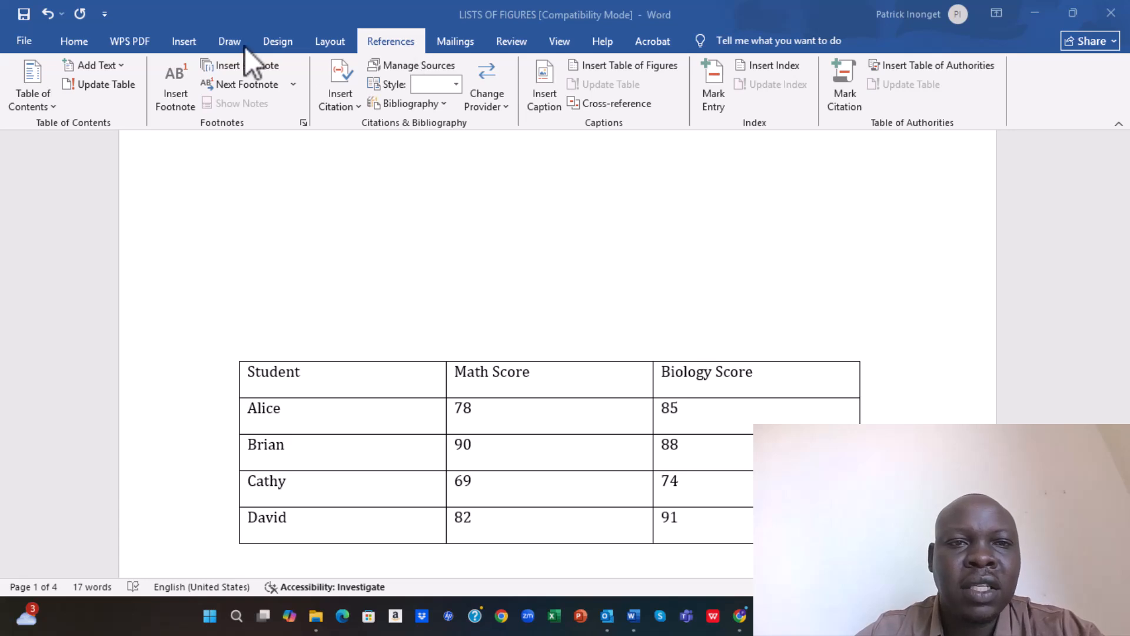
click(405, 43)
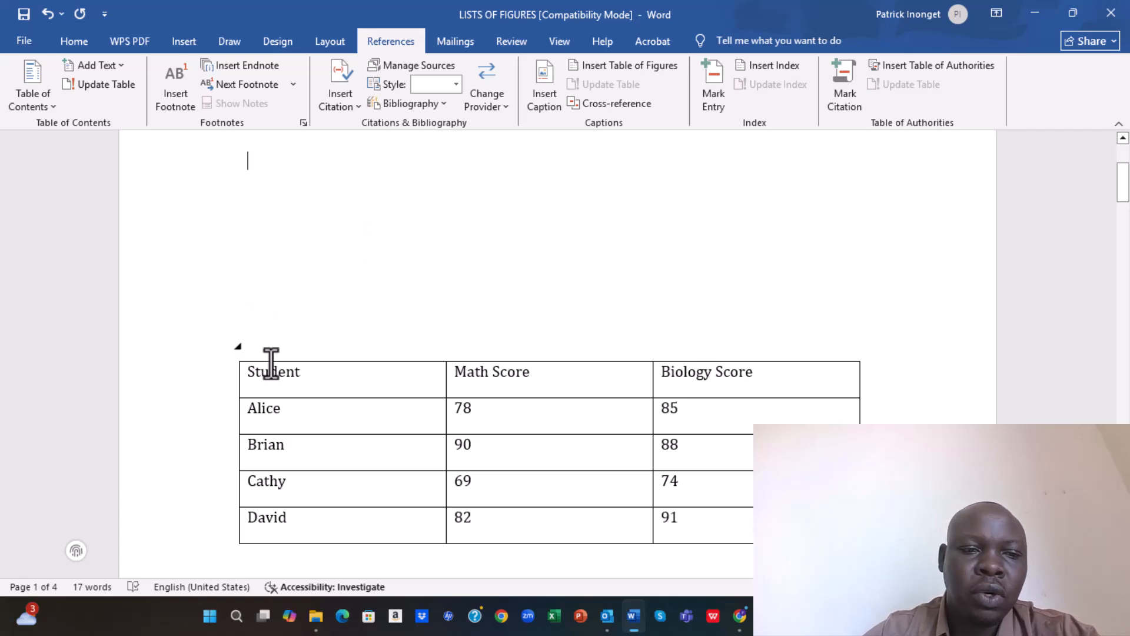
click(297, 372)
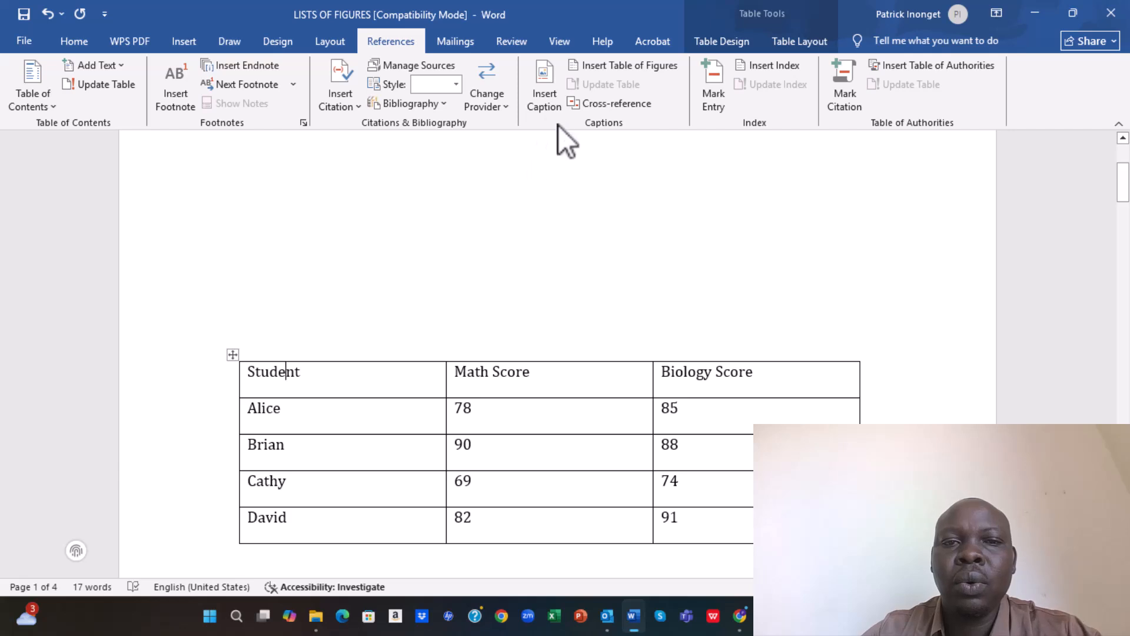
click(544, 94)
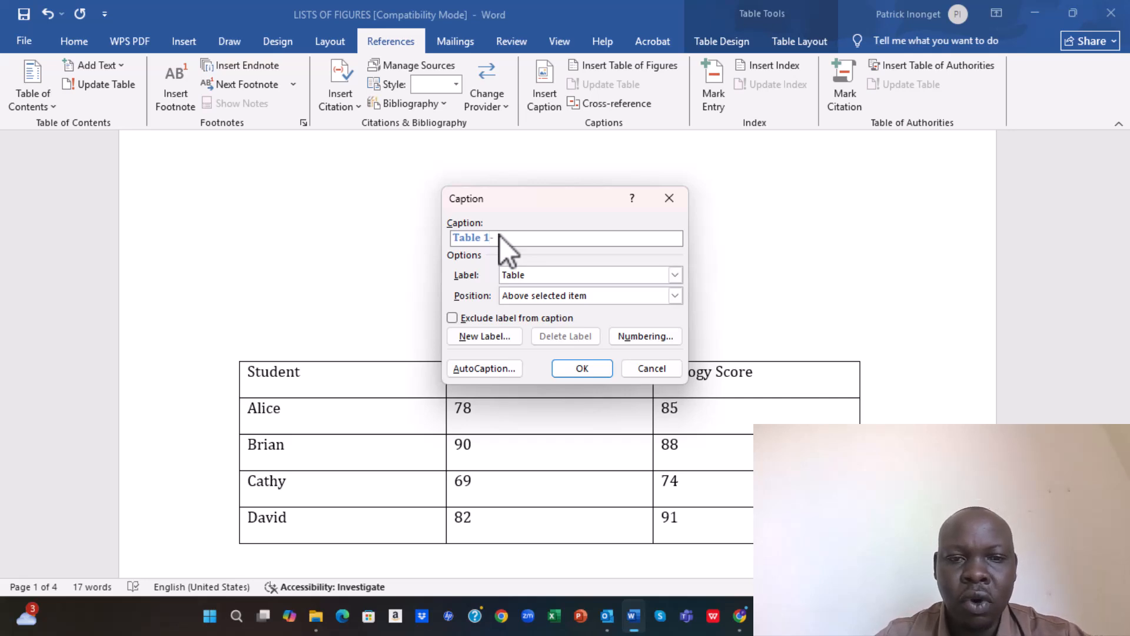
drag(536, 196, 551, 154)
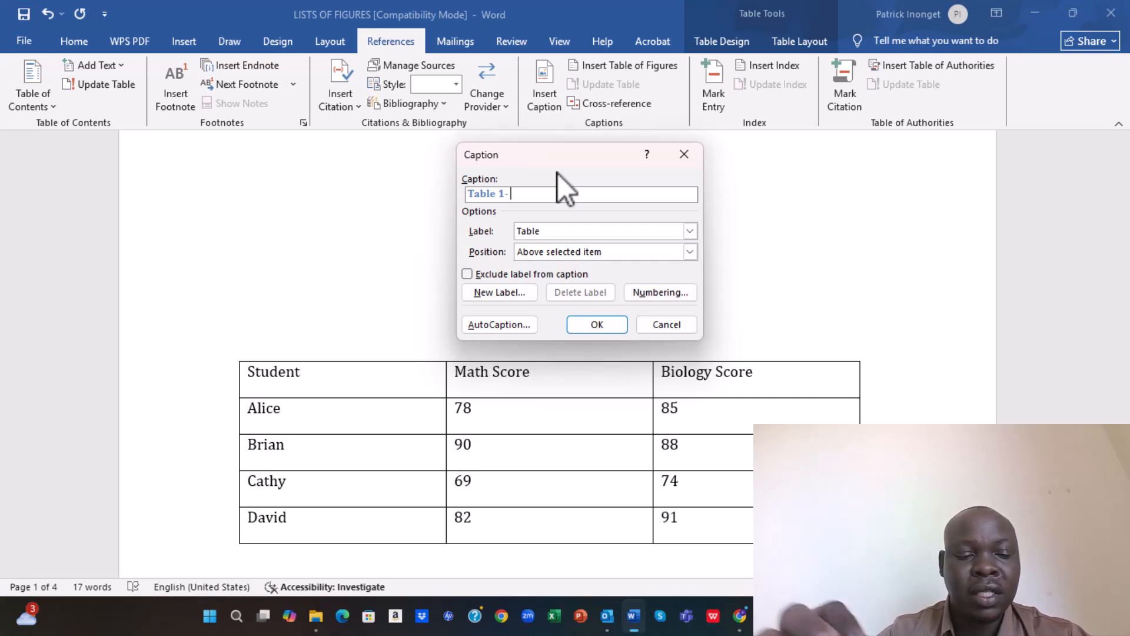
text(Marks score)
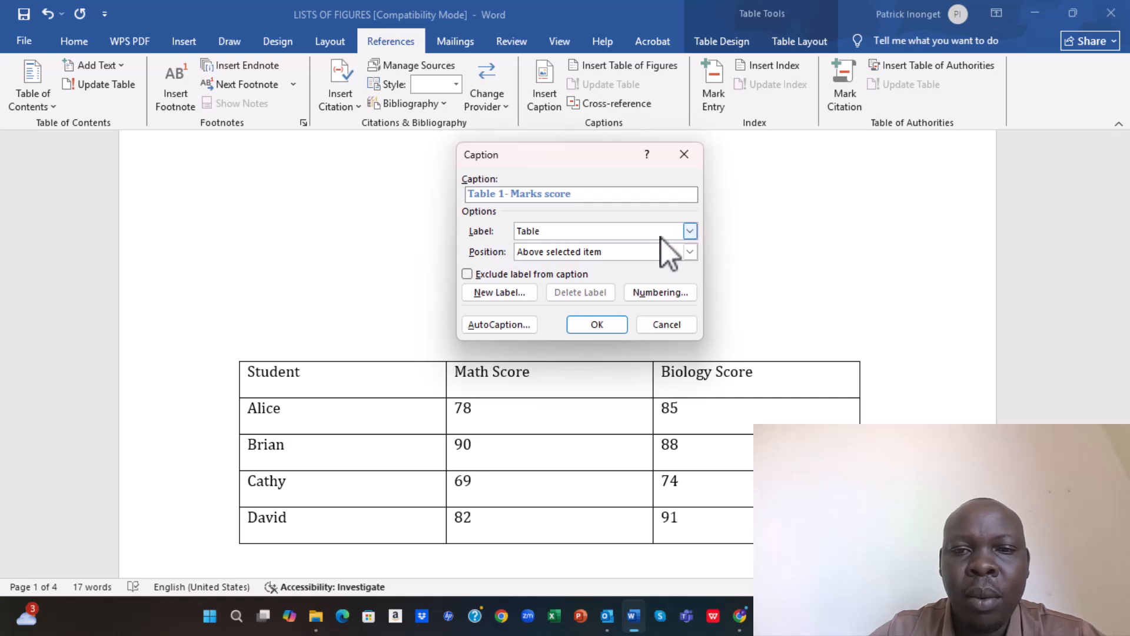
Set the caption's label to Table and its position to above the selected item, and insert it
click(695, 233)
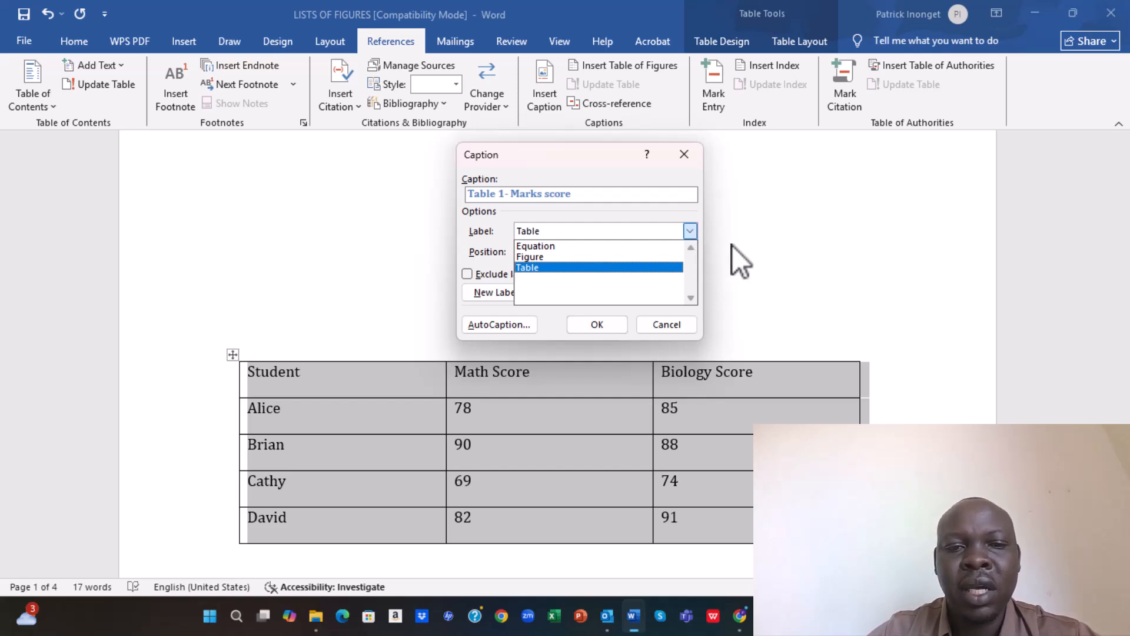
click(587, 266)
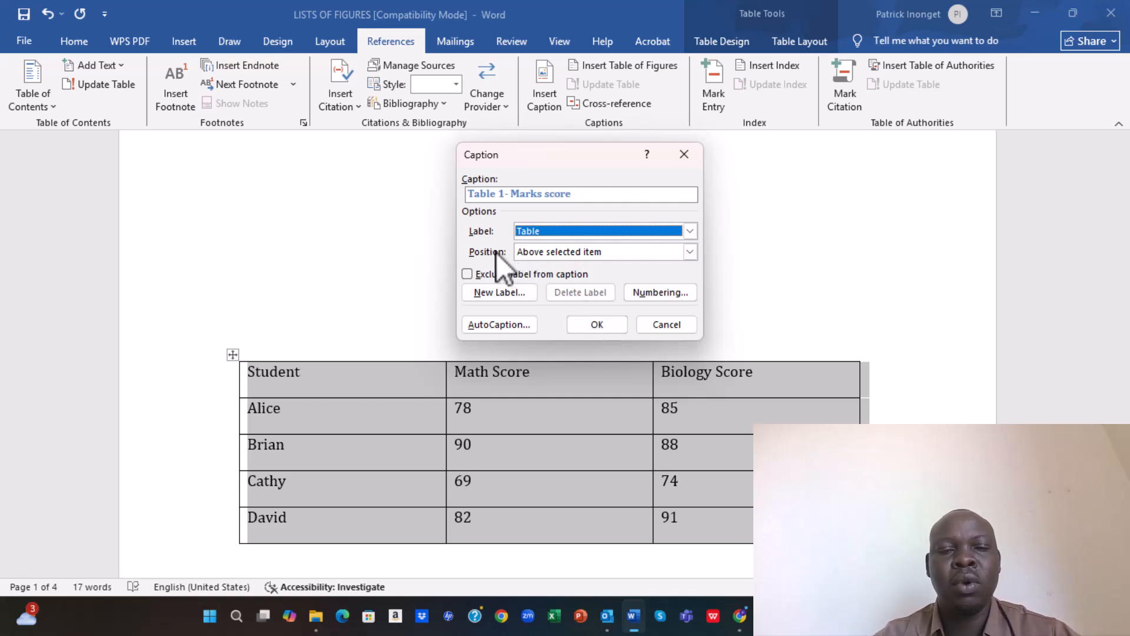
click(690, 252)
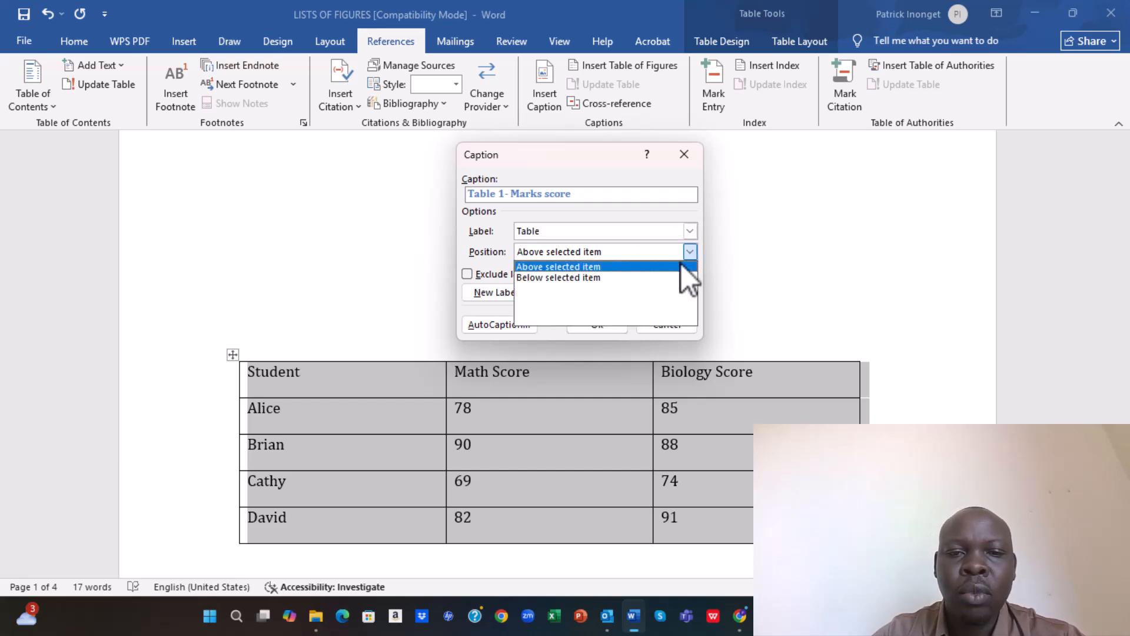
click(637, 275)
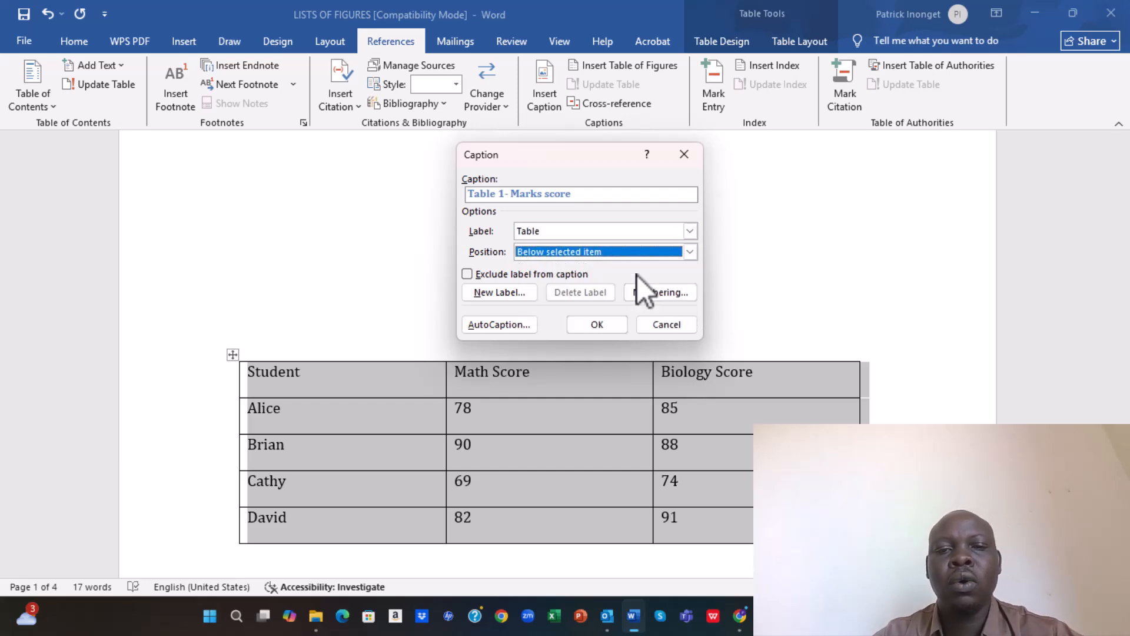
click(689, 252)
click(600, 266)
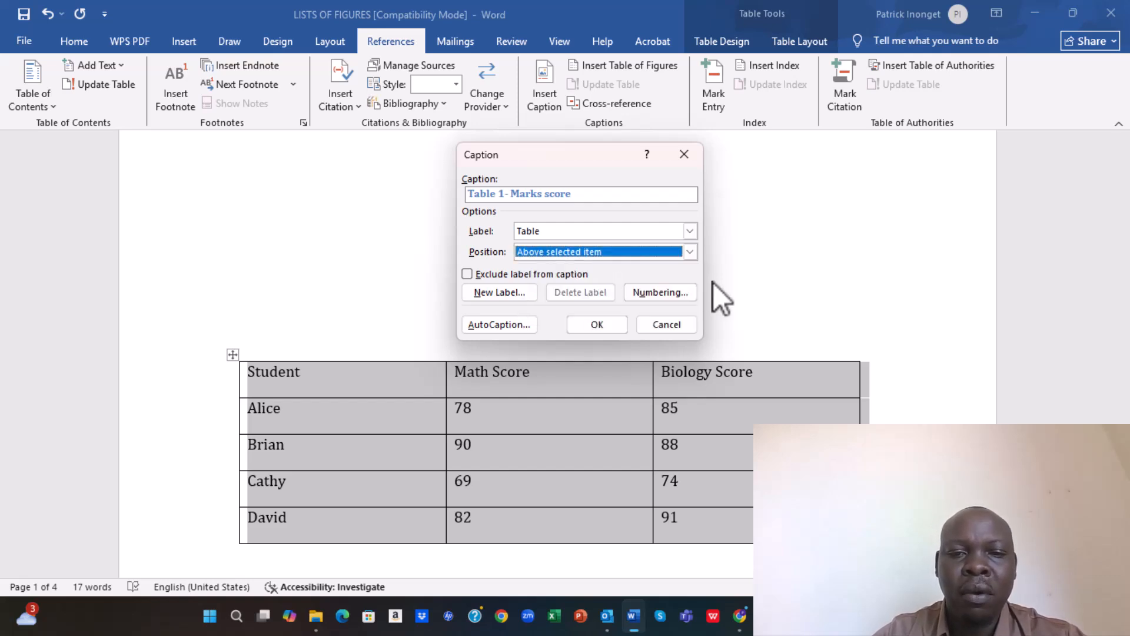
click(608, 322)
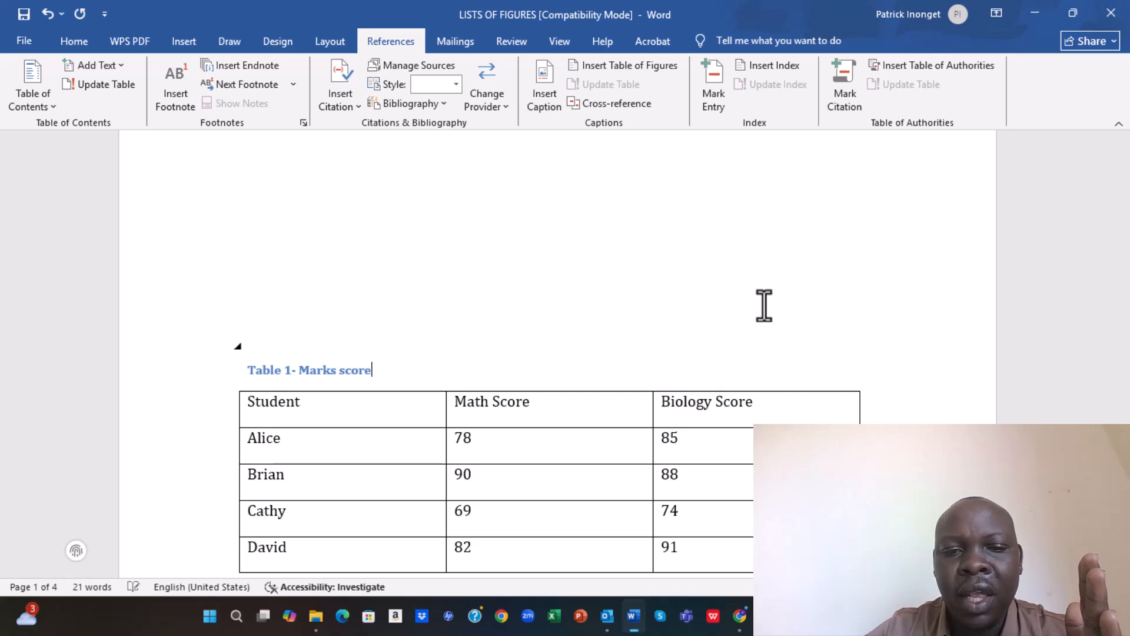
Start a caption for the attendance pie chart and set its label to Figure
scroll(765, 304, down, 6)
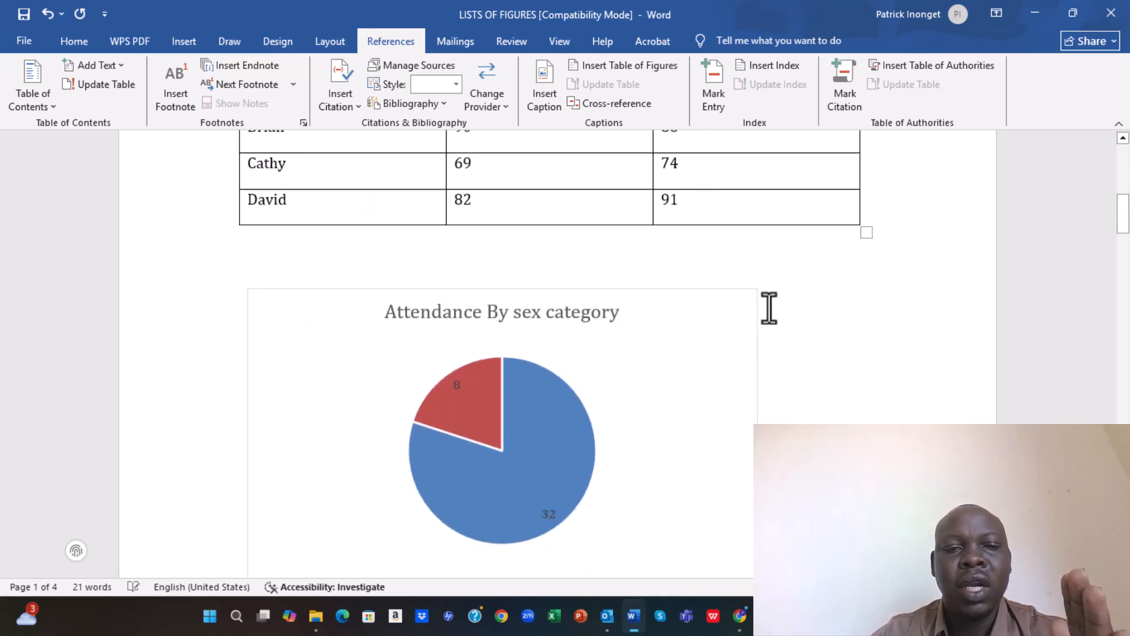
click(422, 291)
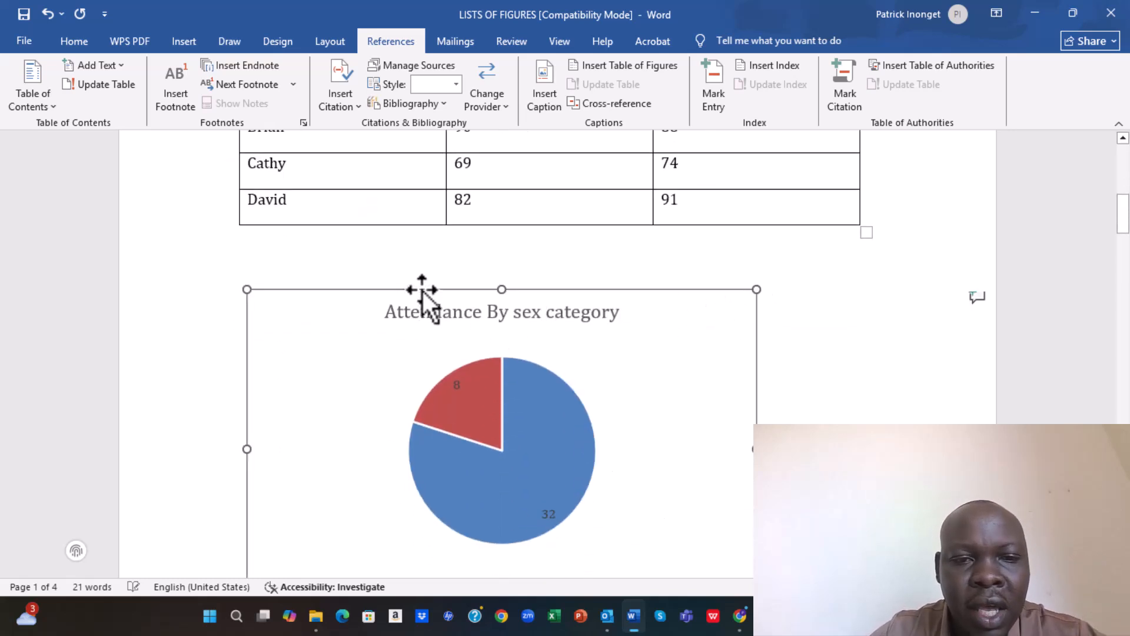
click(538, 96)
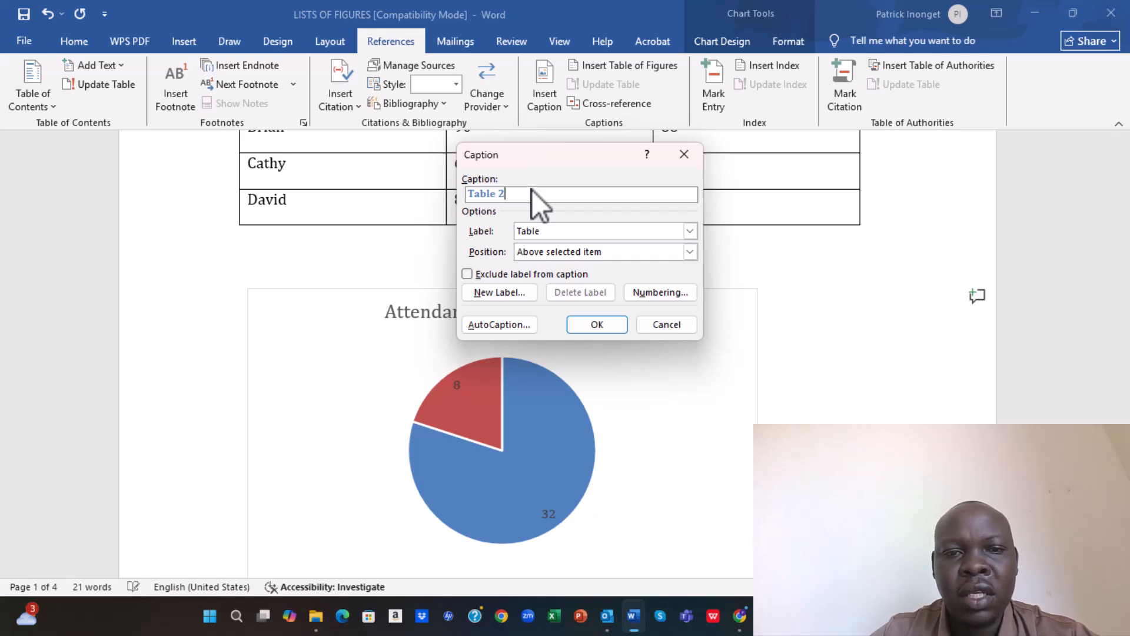
click(691, 232)
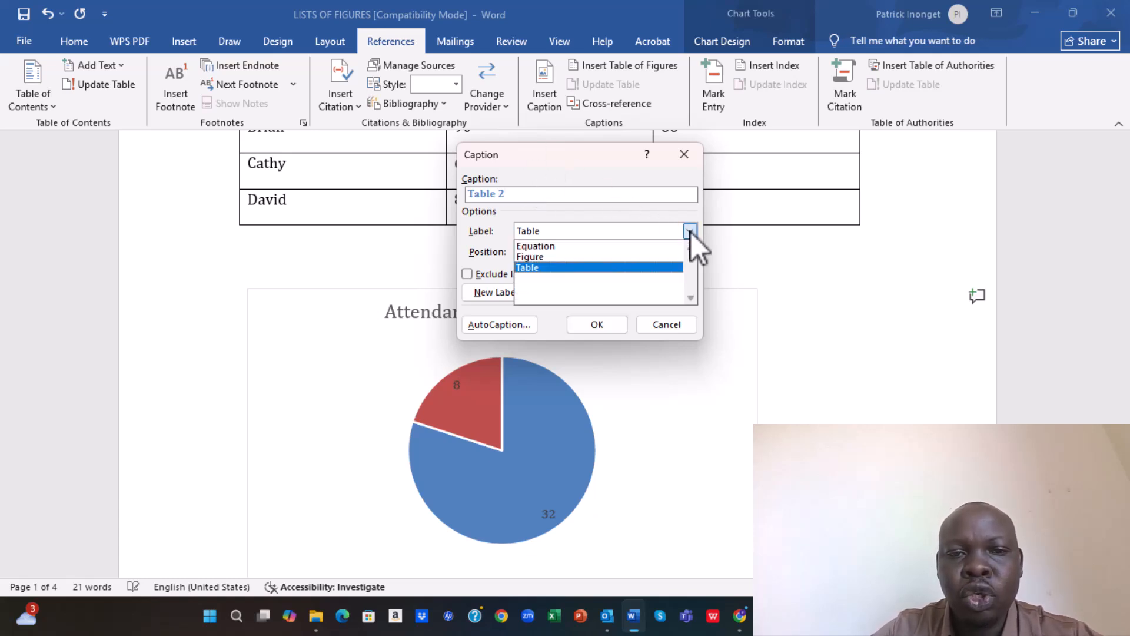
click(568, 255)
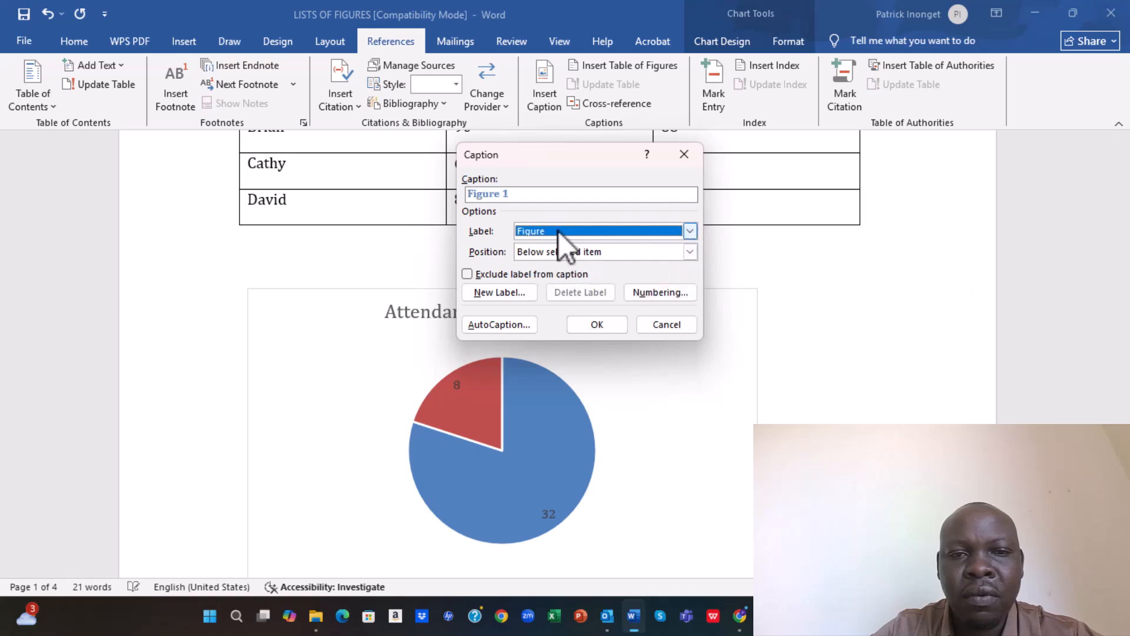
Complete the pie chart's caption as "Figure 1-Attendance by sex category" and insert it below the chart
click(532, 194)
text(-)
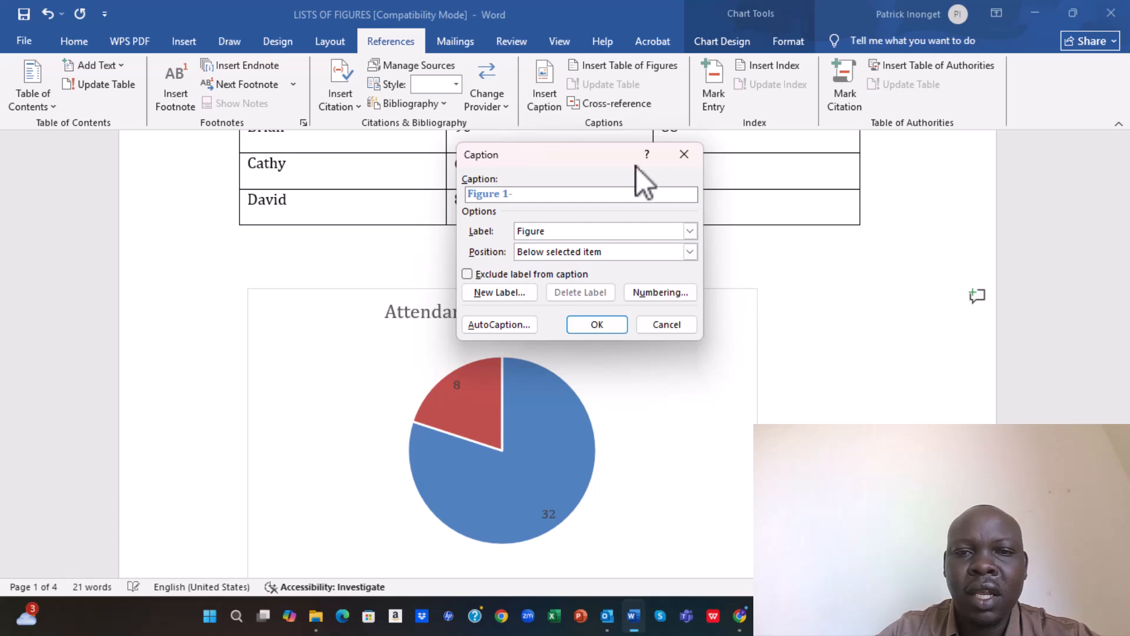
drag(616, 151, 624, 119)
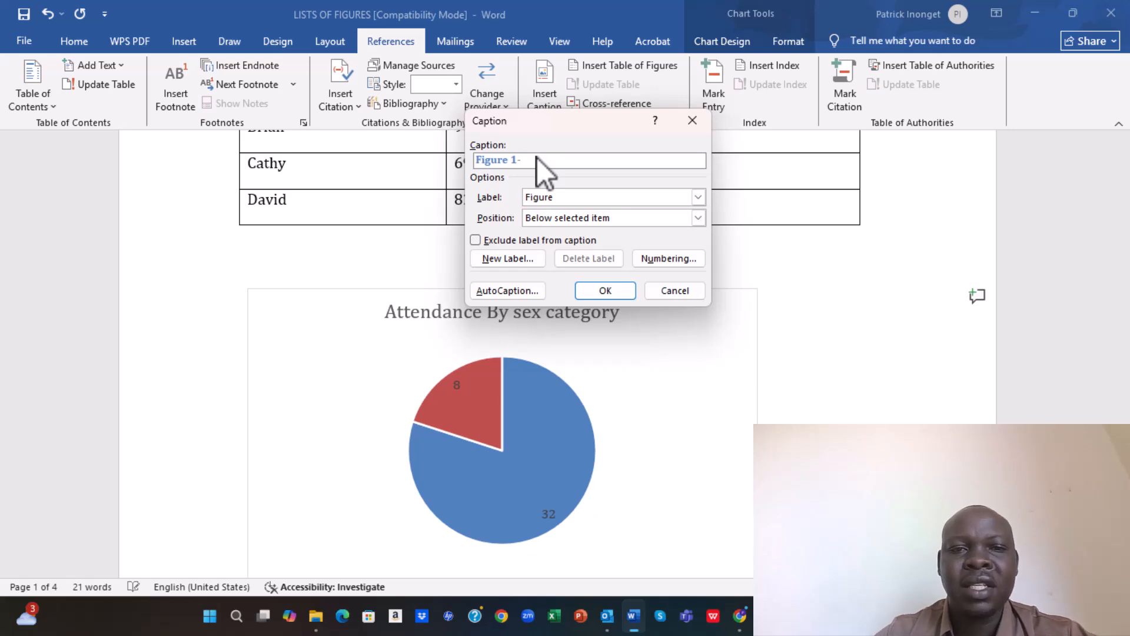
text(ttendance by )
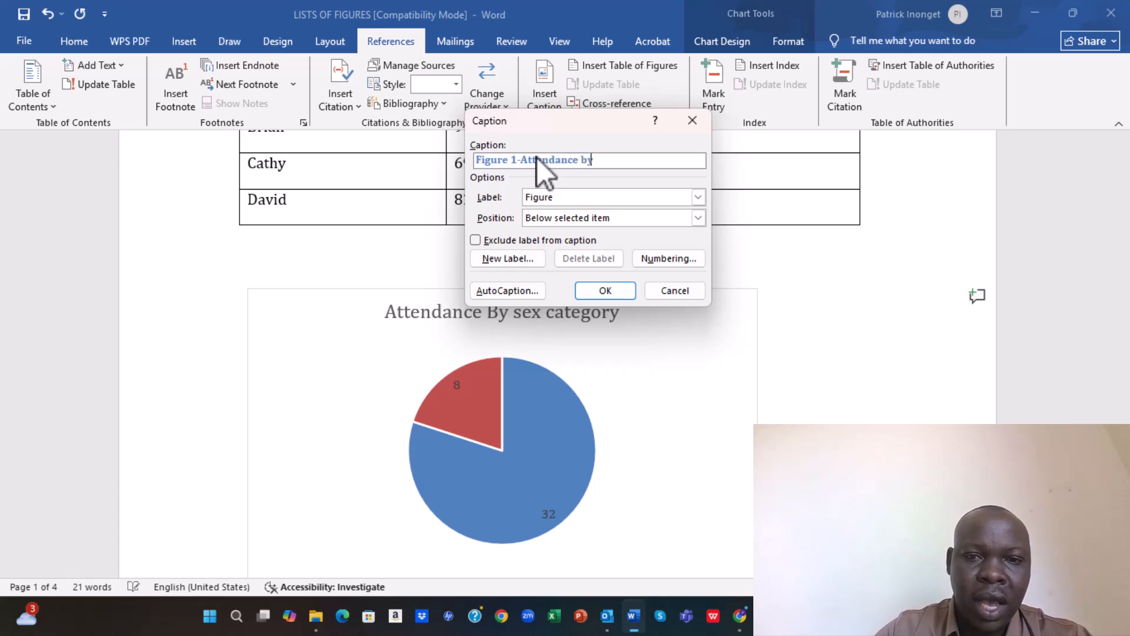
text(sex ca)
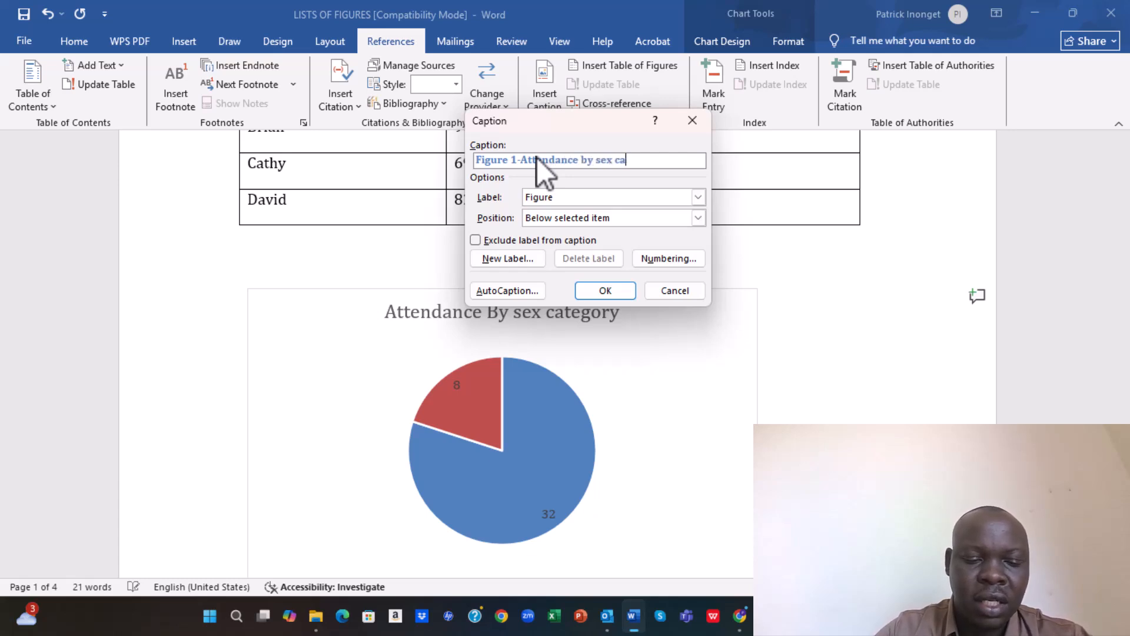
text(tegory)
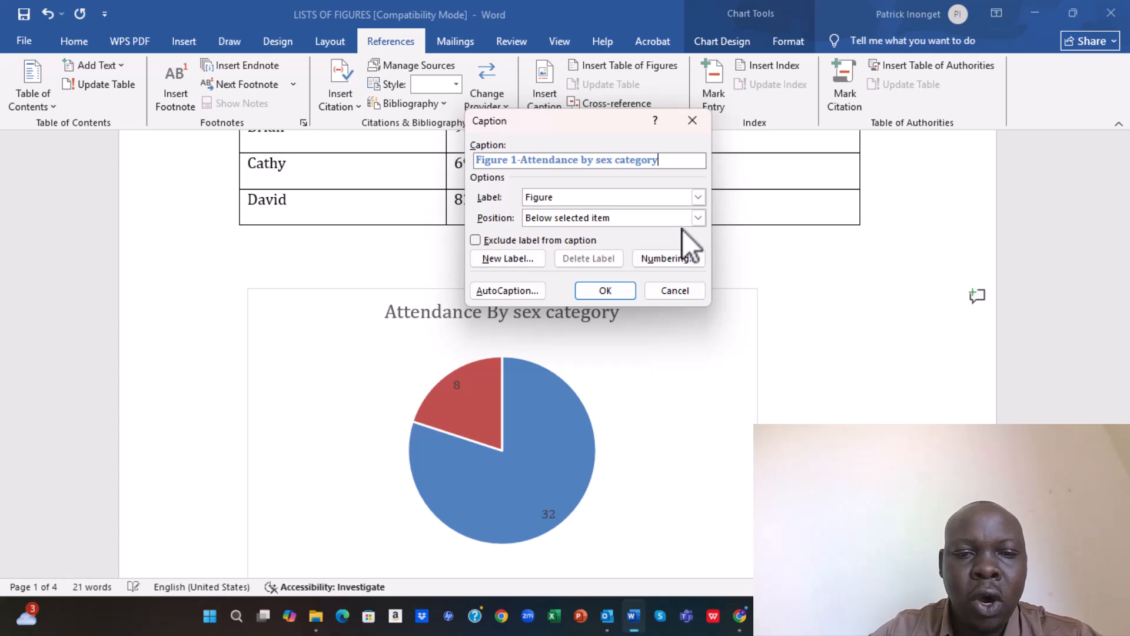
click(618, 297)
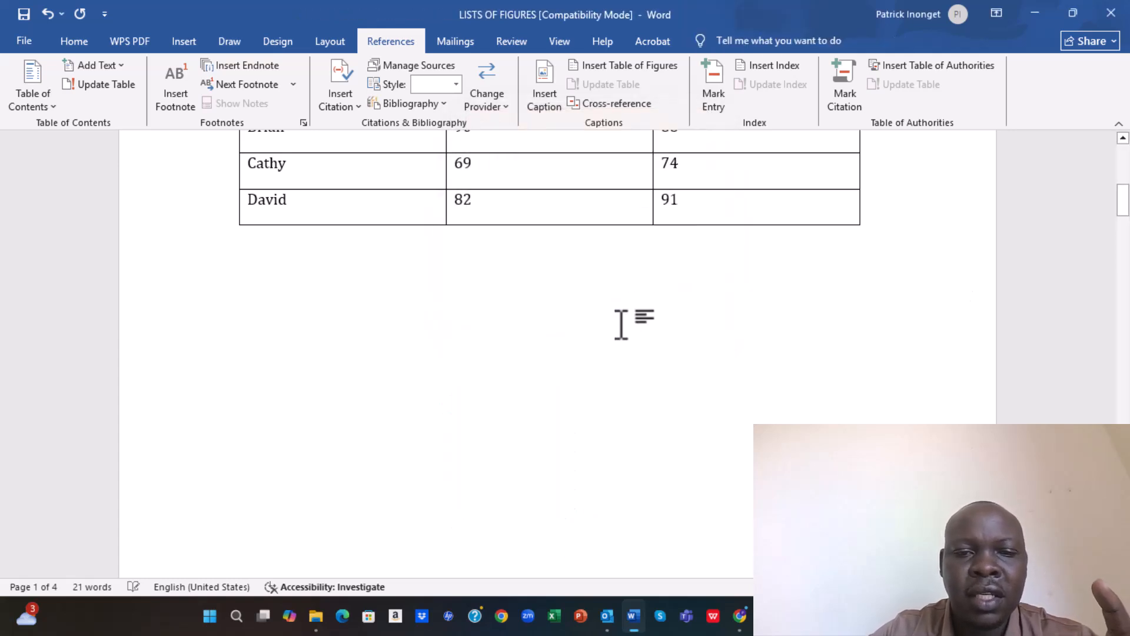
Start a caption for the Math Scores bar chart with the text "Figure 2- Math Score"
scroll(621, 326, down, 5)
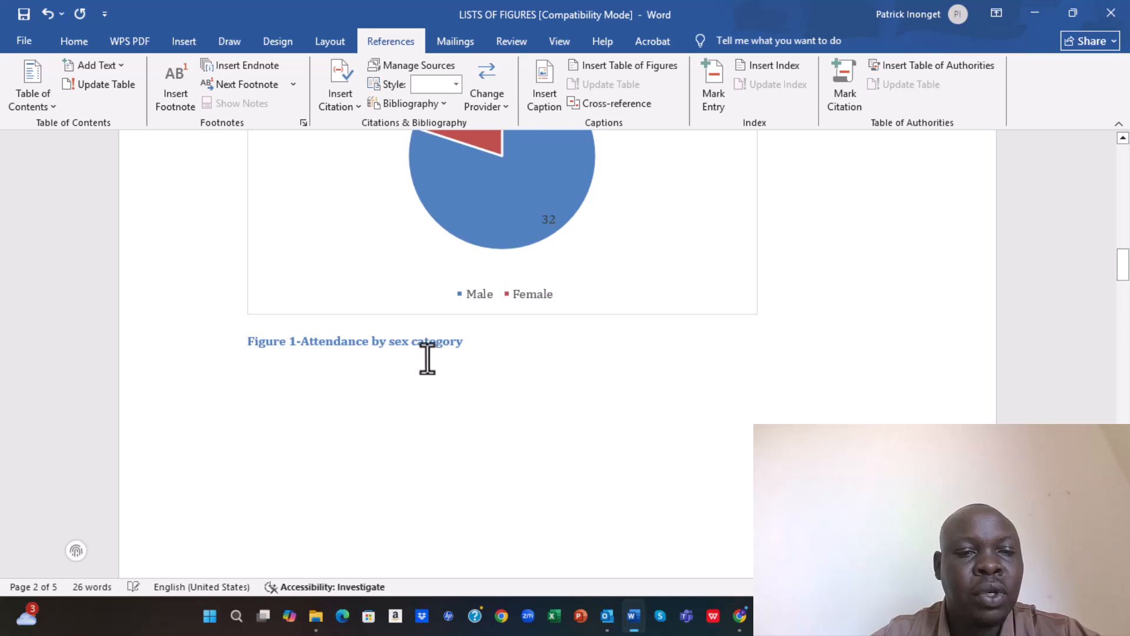
scroll(429, 357, down, 5)
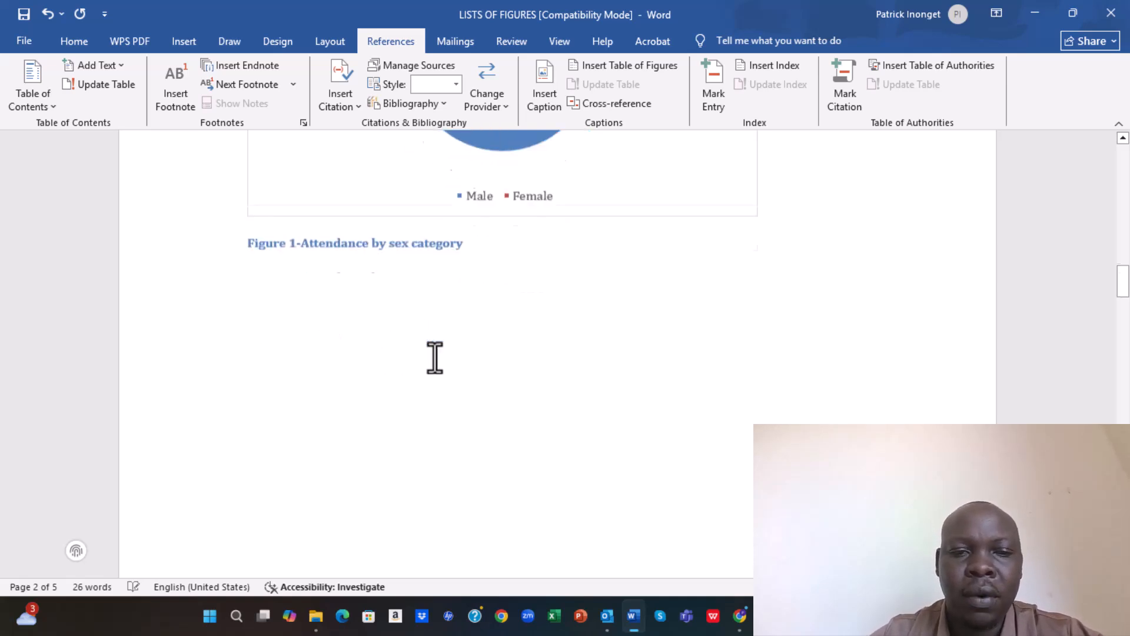
scroll(476, 339, down, 8)
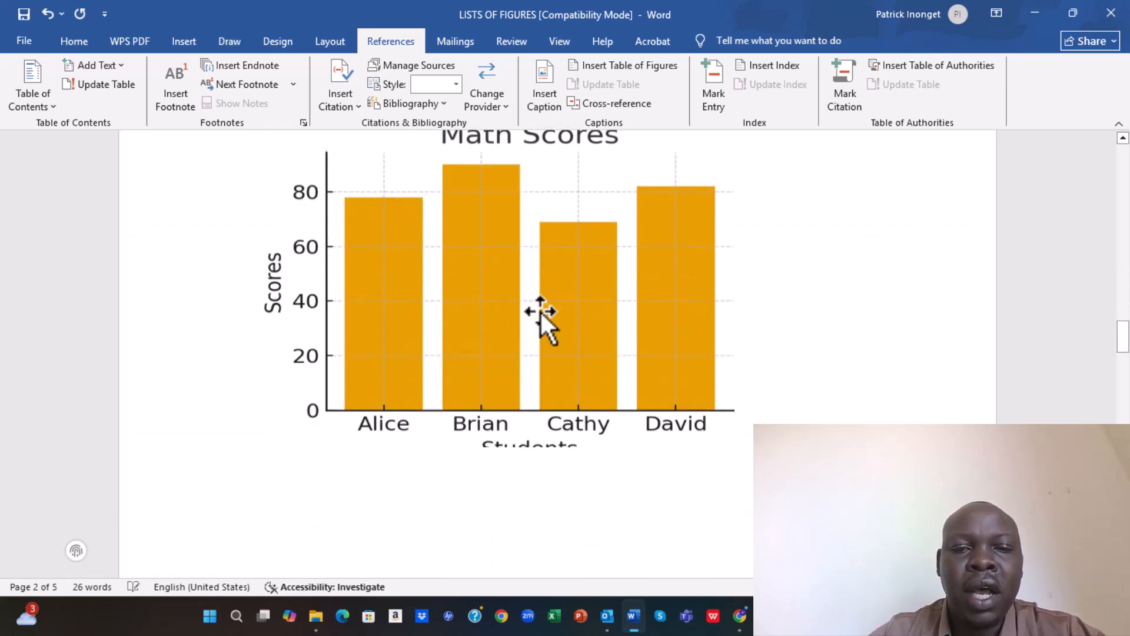
scroll(606, 266, up, 2)
click(644, 320)
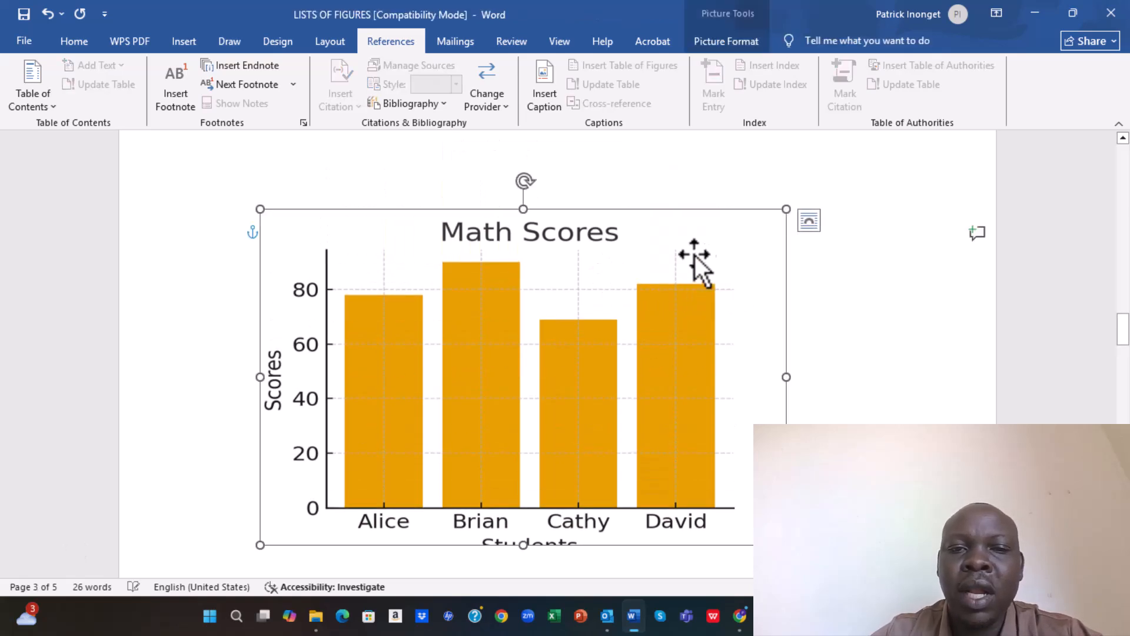
click(547, 93)
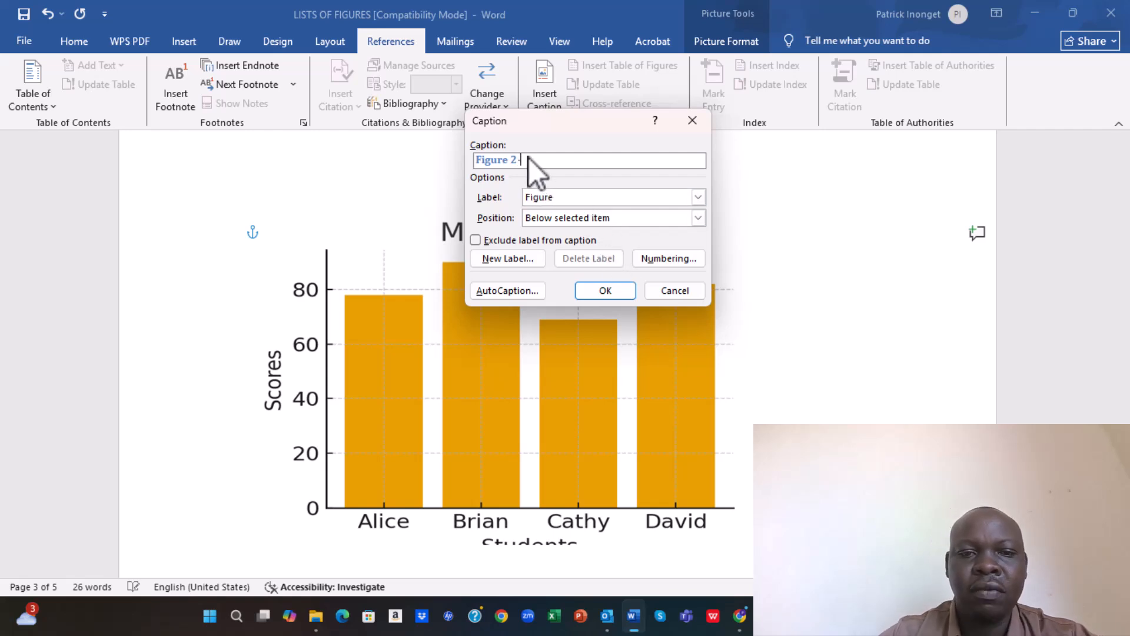
drag(627, 121, 734, 129)
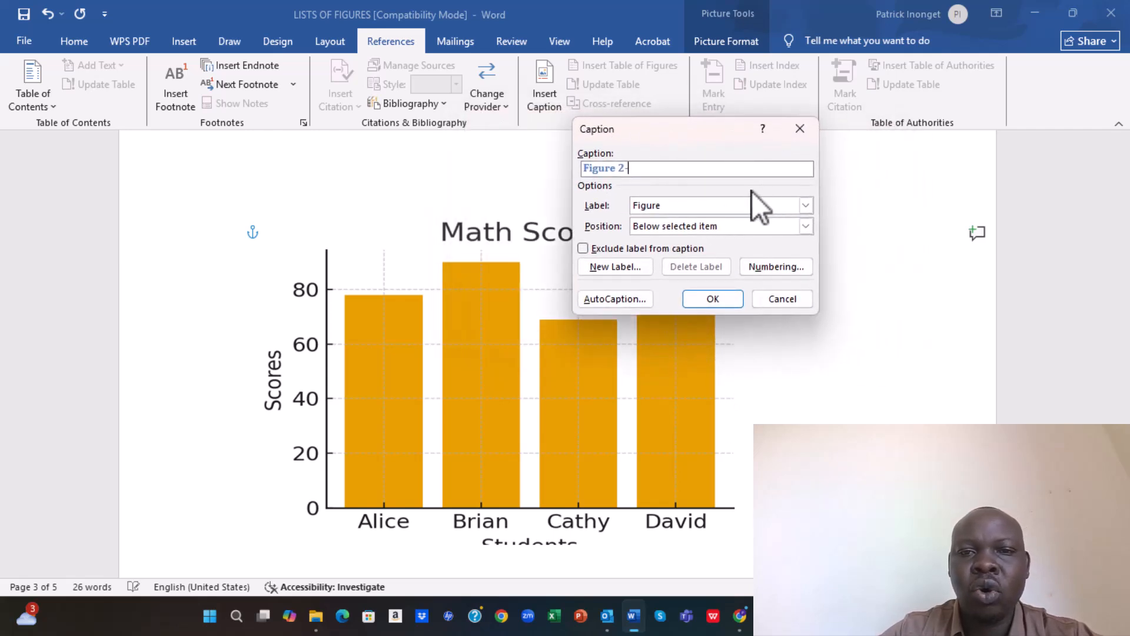
text(Math)
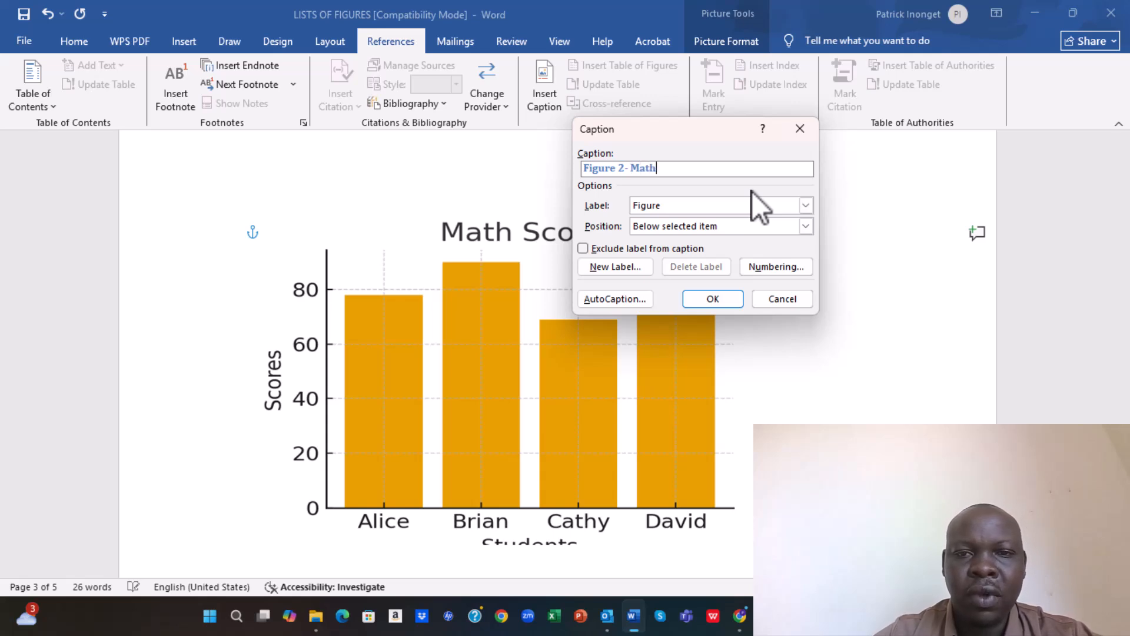
text( Score)
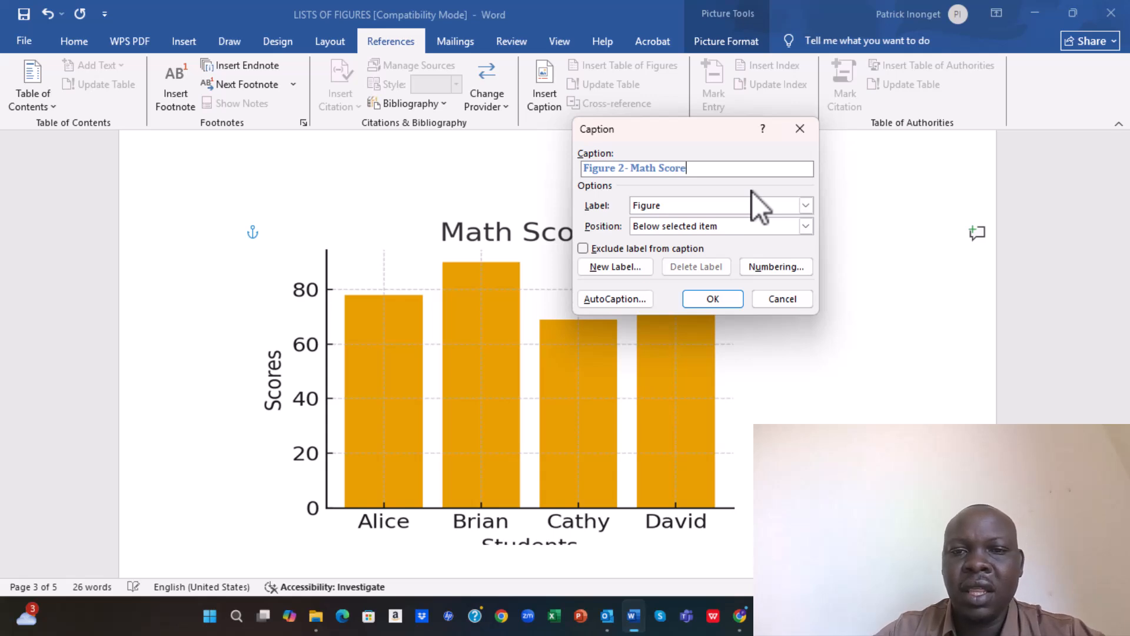
Set the Math Scores caption's position to above the selected item and insert it
click(807, 227)
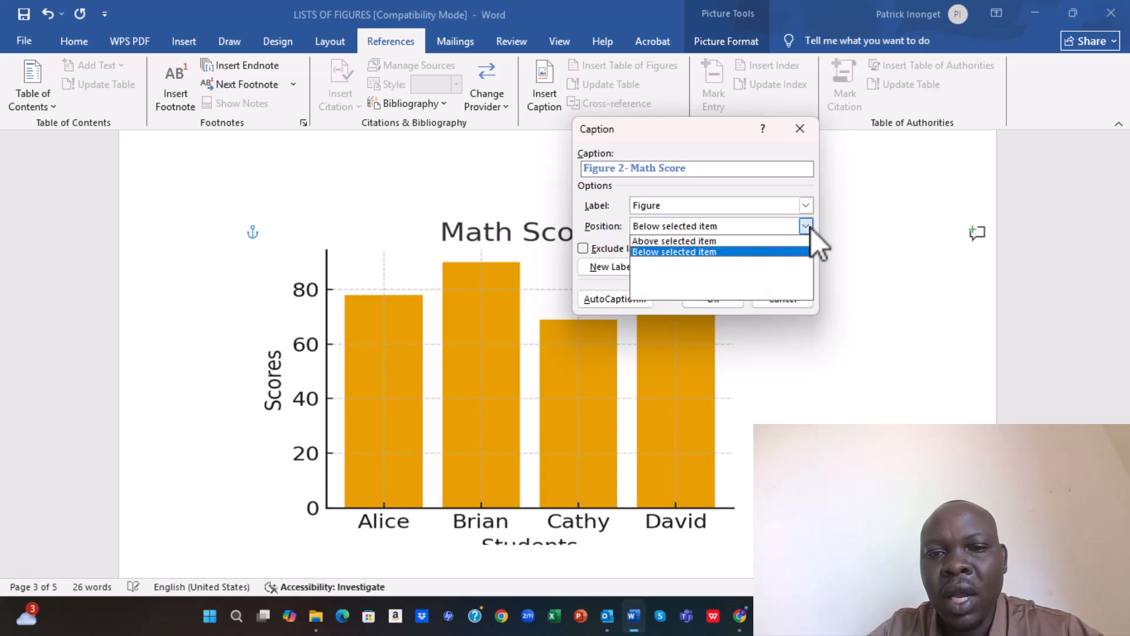
click(724, 242)
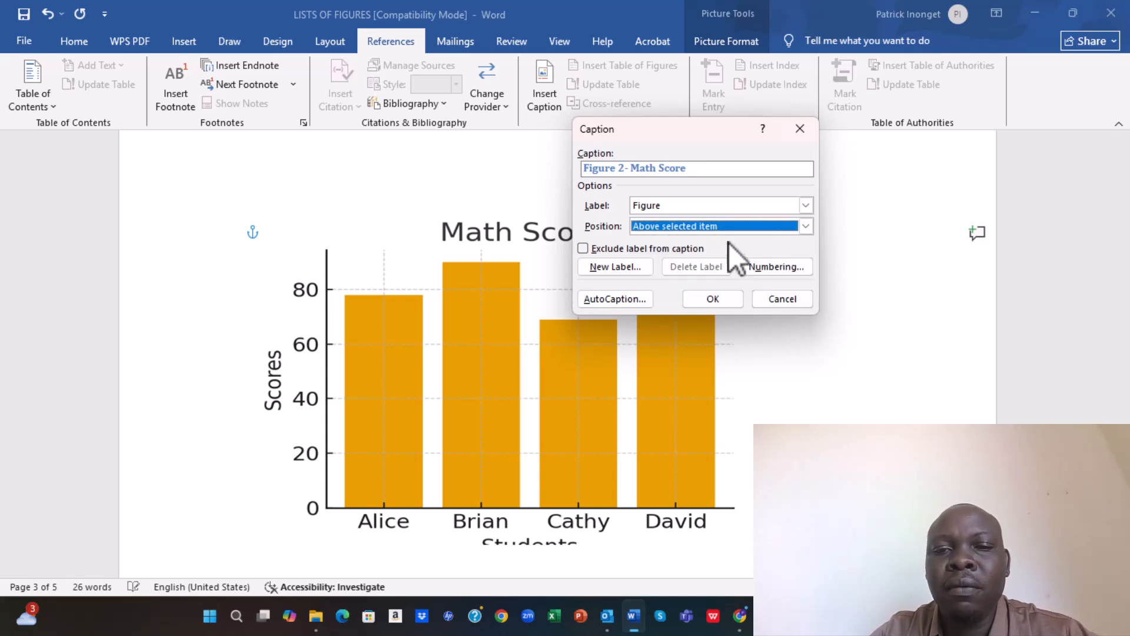
click(715, 296)
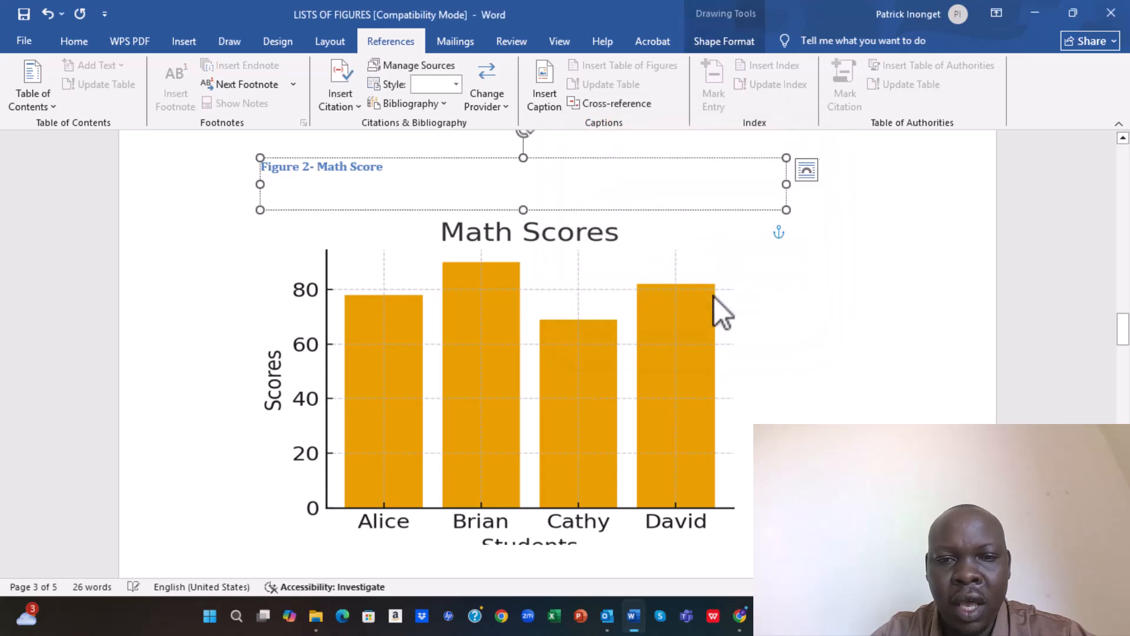
click(846, 296)
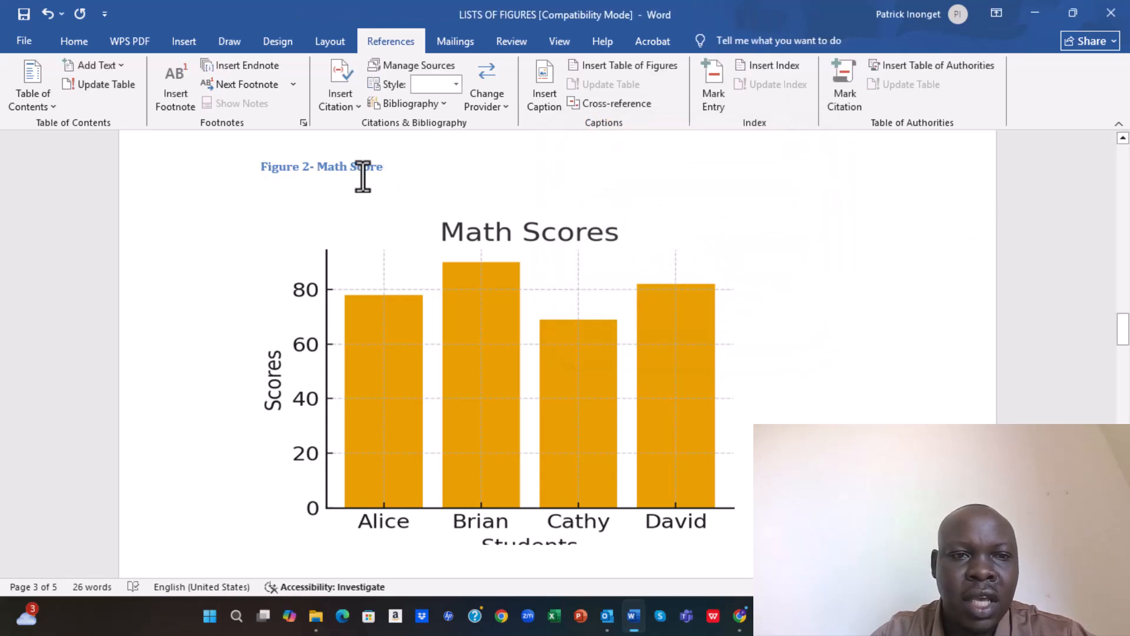
Insert the caption "Figure 3- Biology Score" above the Biology Scores line chart
scroll(817, 289, down, 3)
scroll(817, 288, down, 10)
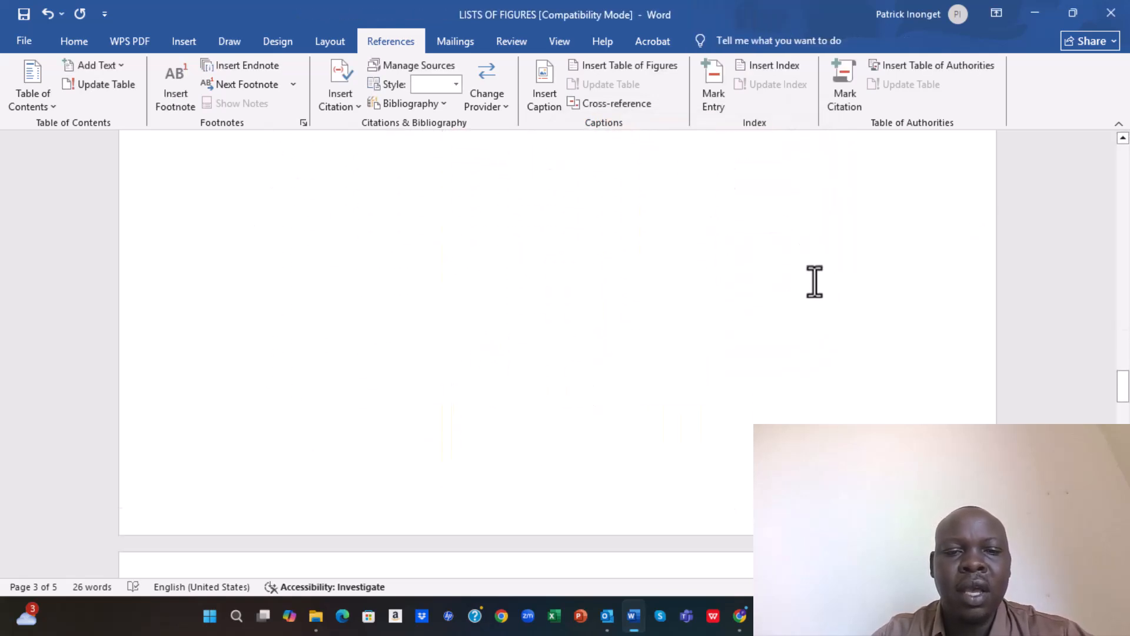
scroll(811, 281, down, 5)
scroll(811, 283, up, 8)
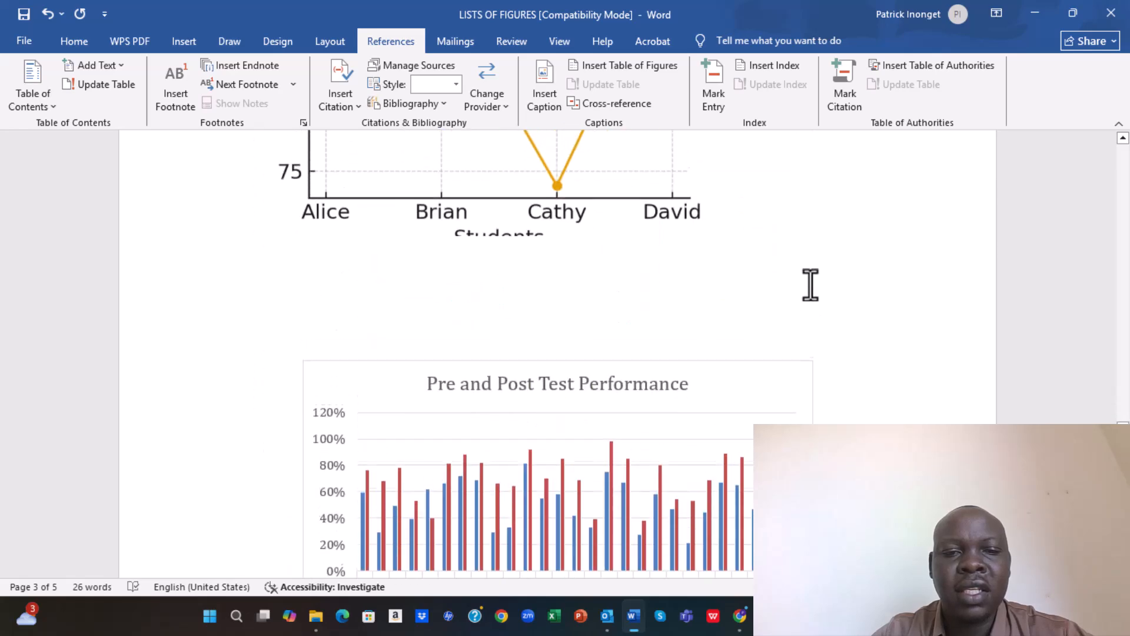
click(596, 284)
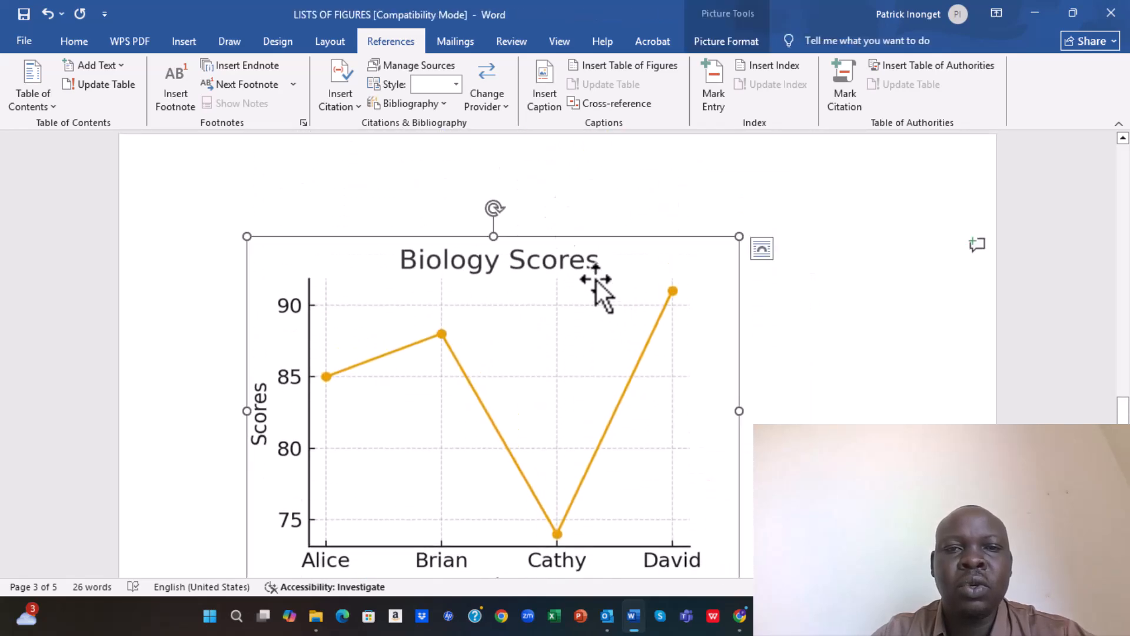
click(543, 100)
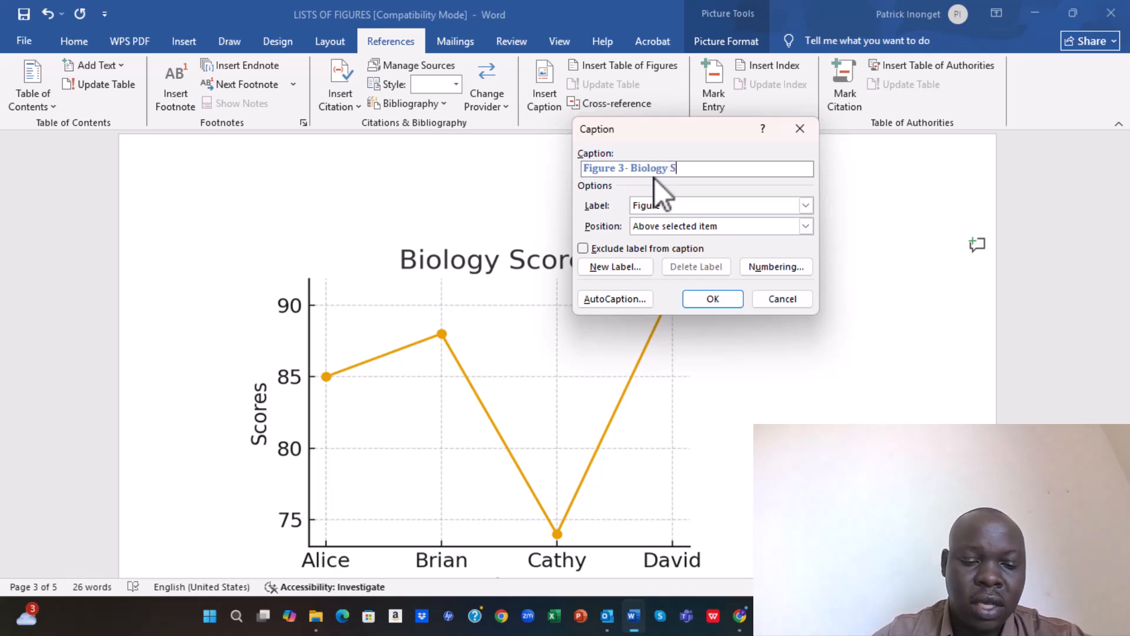
text(core)
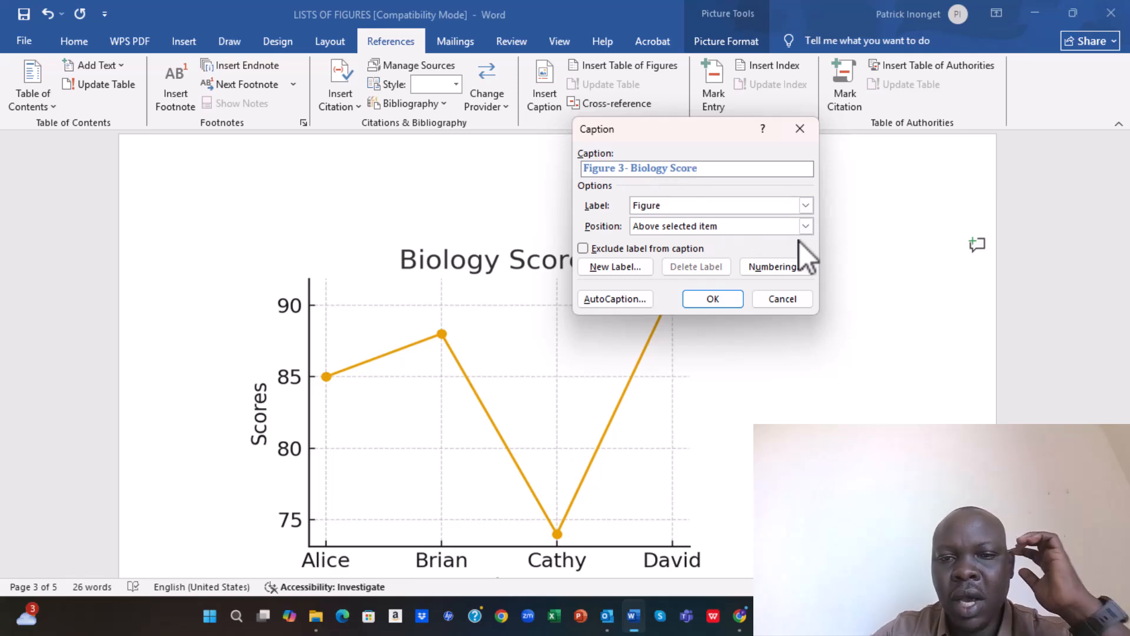
click(726, 299)
Insert the caption "Figure 4- Pre and Post test performance" above the Pre and Post Test Performance chart
scroll(751, 312, down, 10)
click(638, 242)
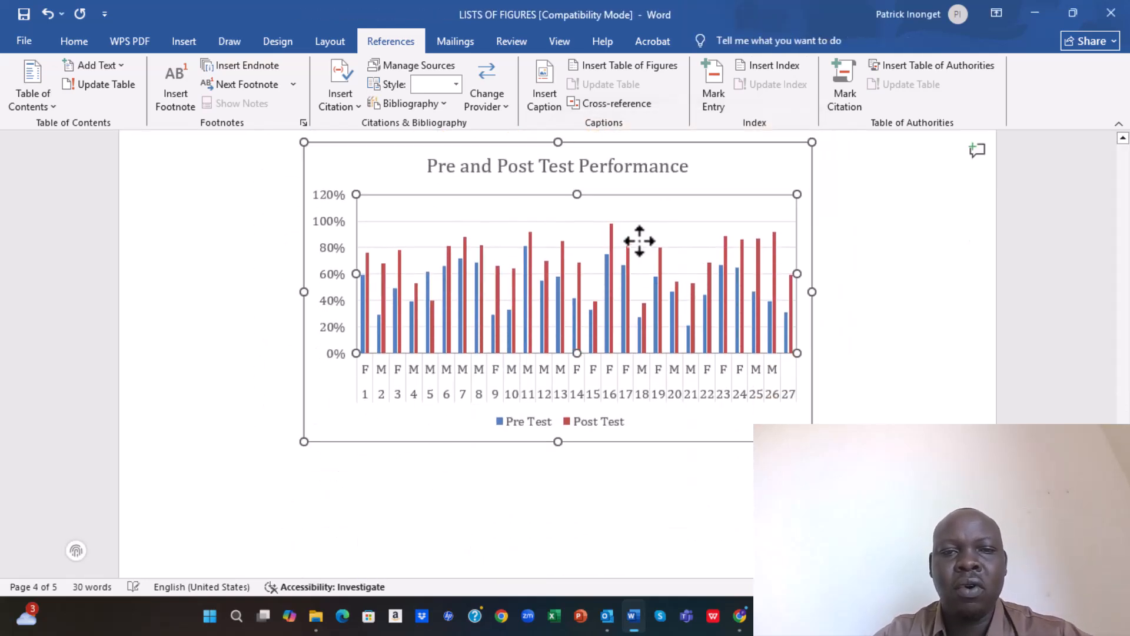
scroll(711, 247, up, 3)
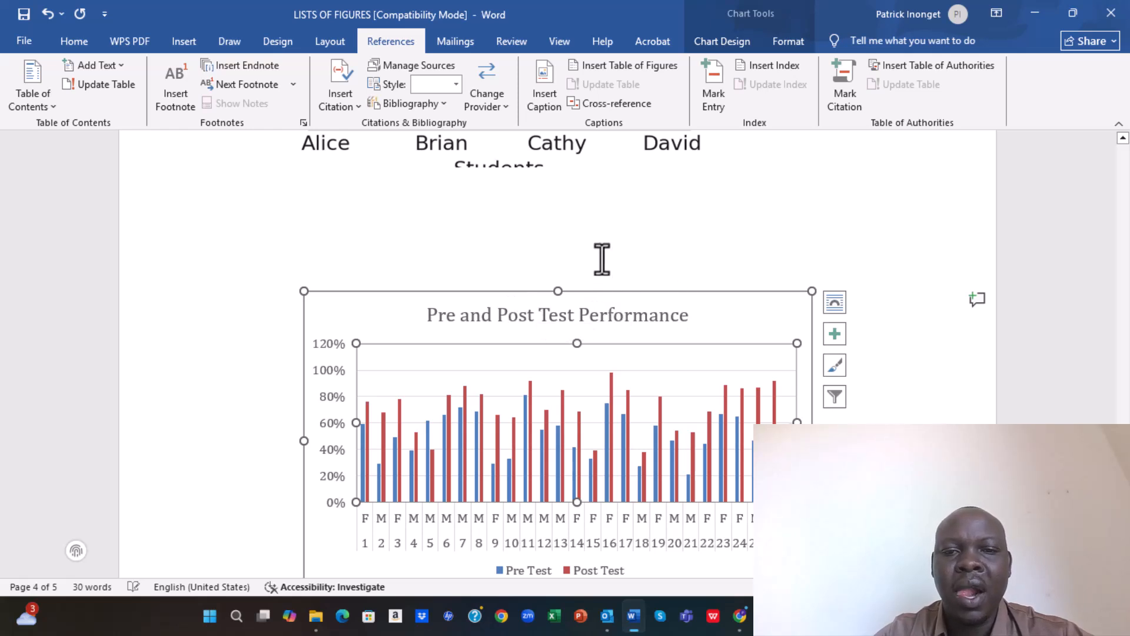
click(546, 95)
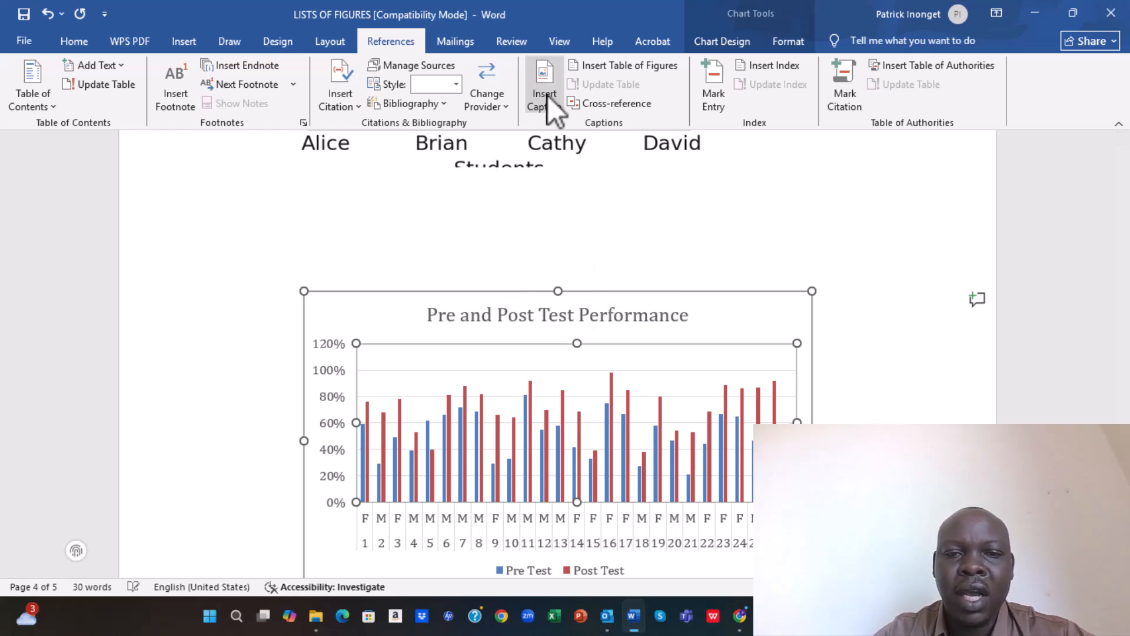
text(- Pre and Post test)
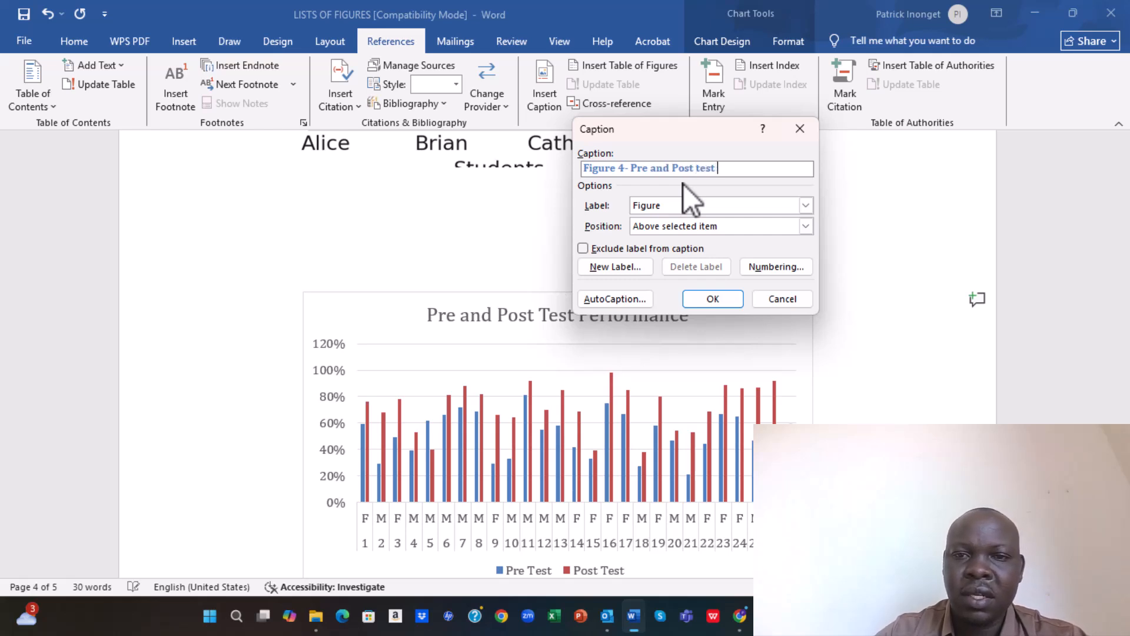
text(performance)
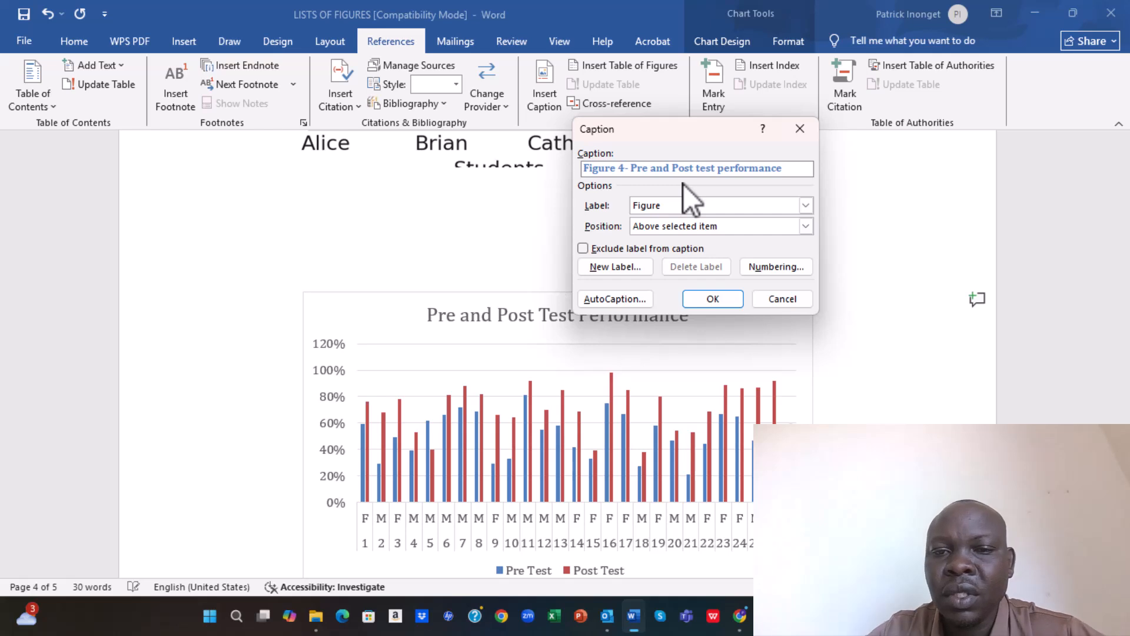
click(725, 299)
Start a table of figures on the blank line above the Table 1 caption on the first page, with page numbers shown
scroll(706, 300, up, 5)
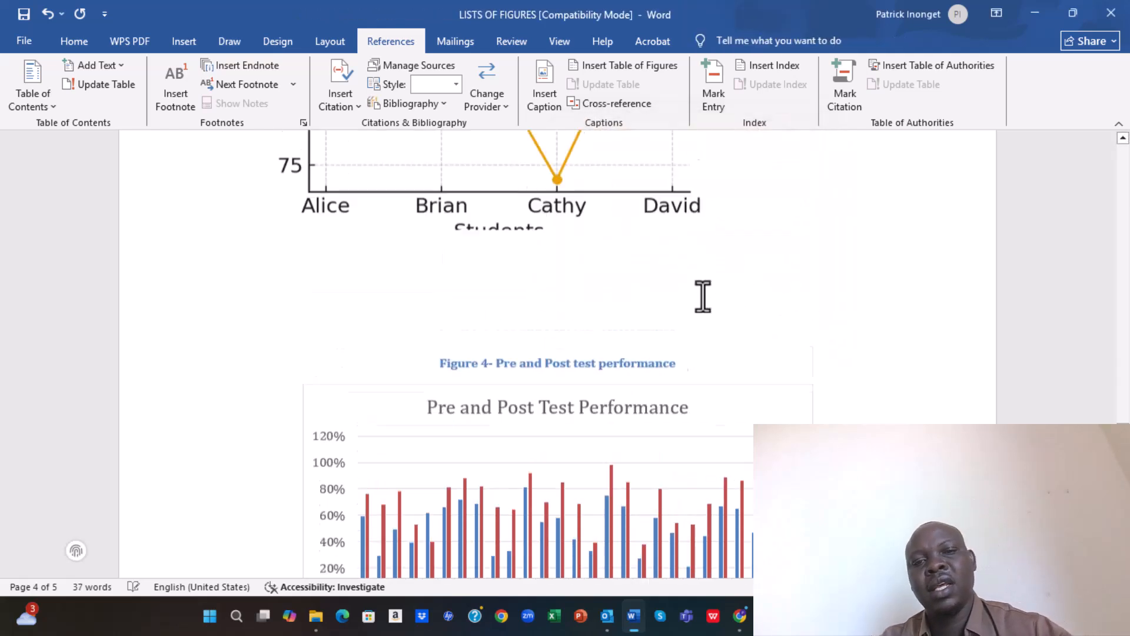
scroll(714, 323, down, 10)
scroll(751, 309, down, 5)
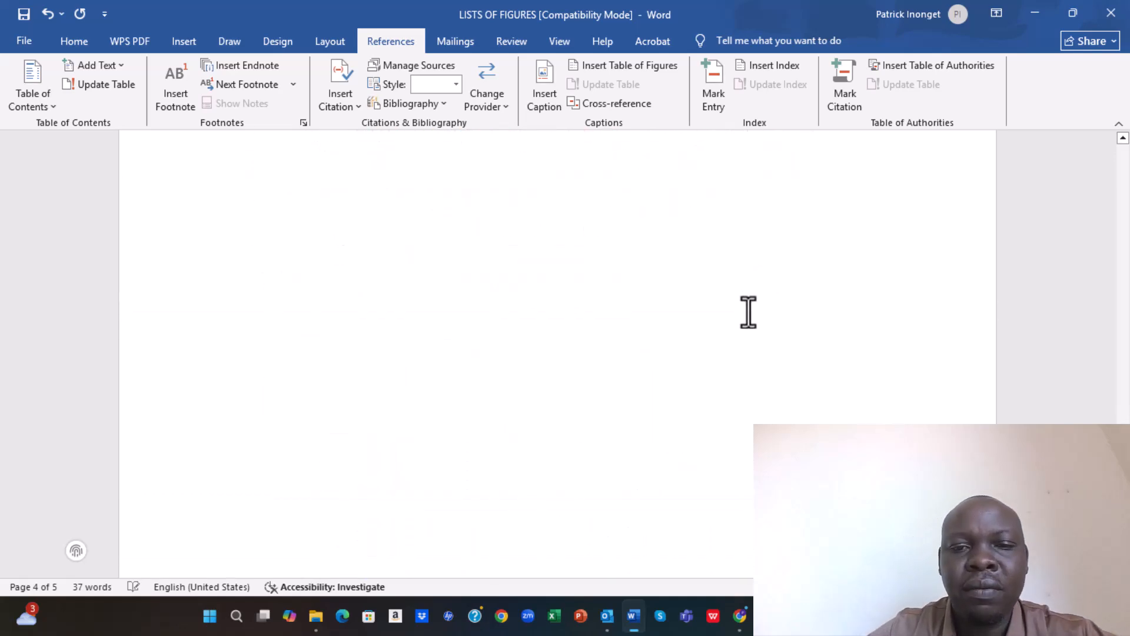
scroll(749, 335, up, 6)
scroll(745, 339, up, 10)
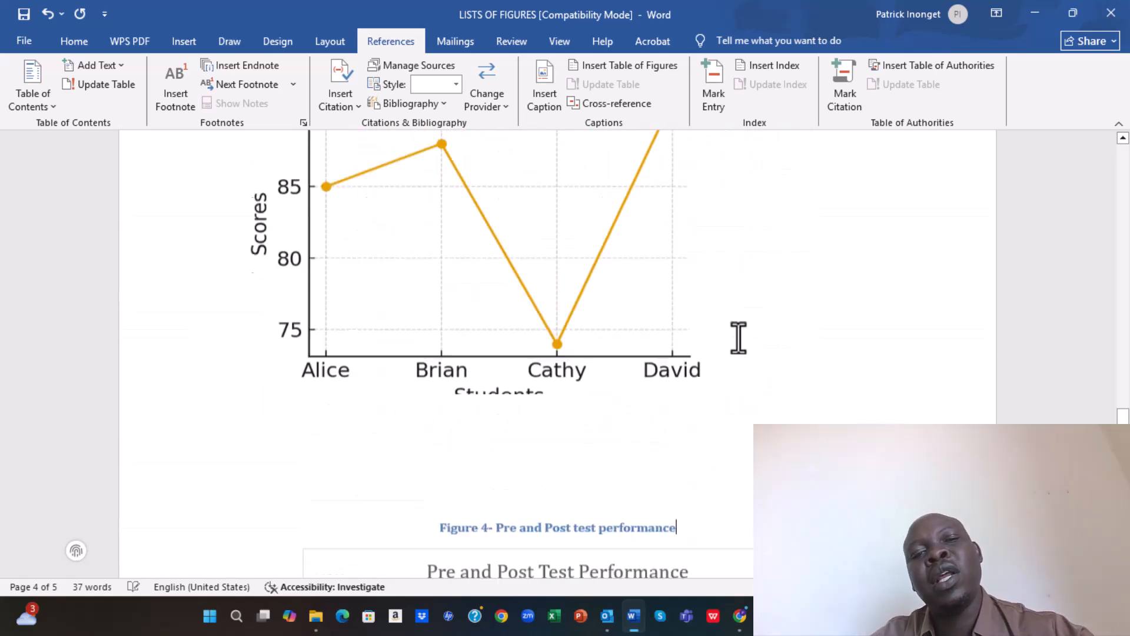
scroll(714, 342, up, 15)
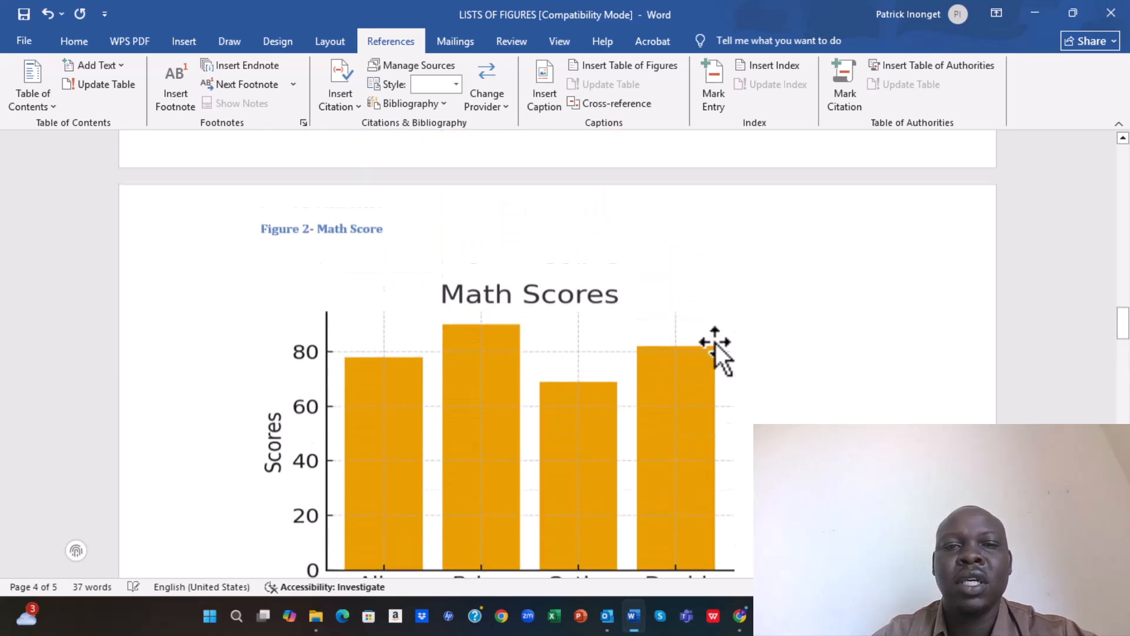
scroll(739, 348, up, 10)
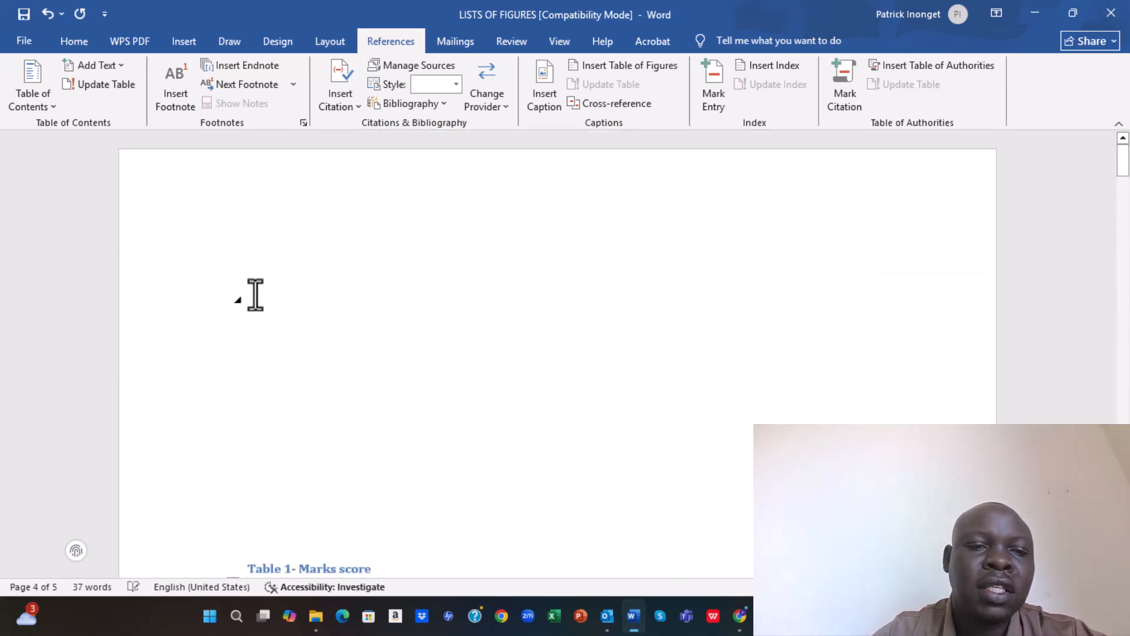
click(256, 299)
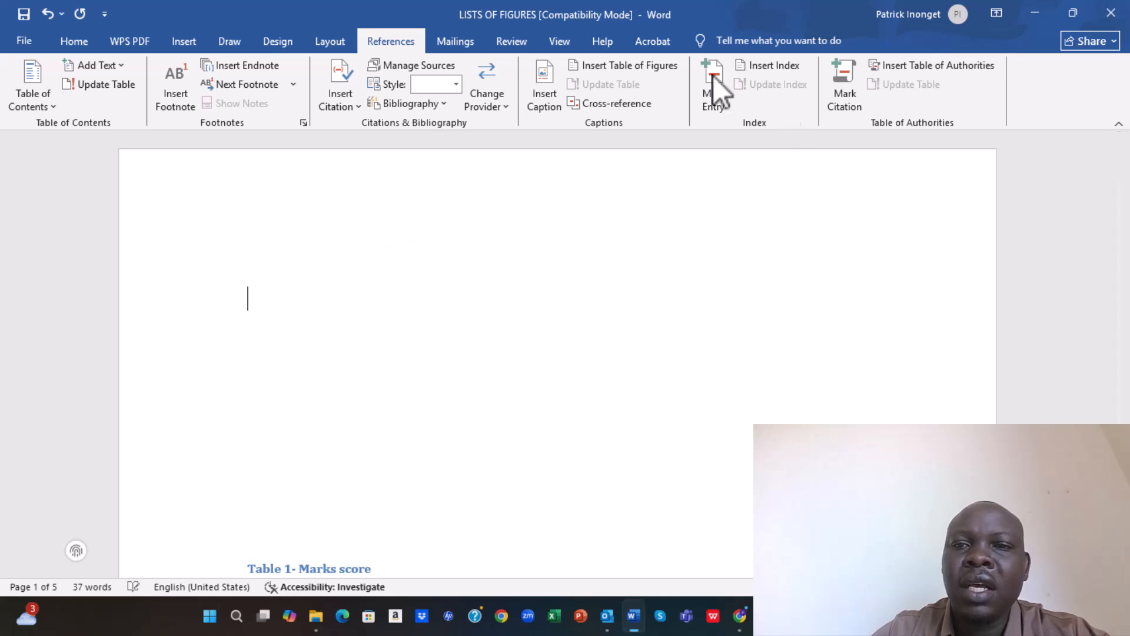
click(649, 69)
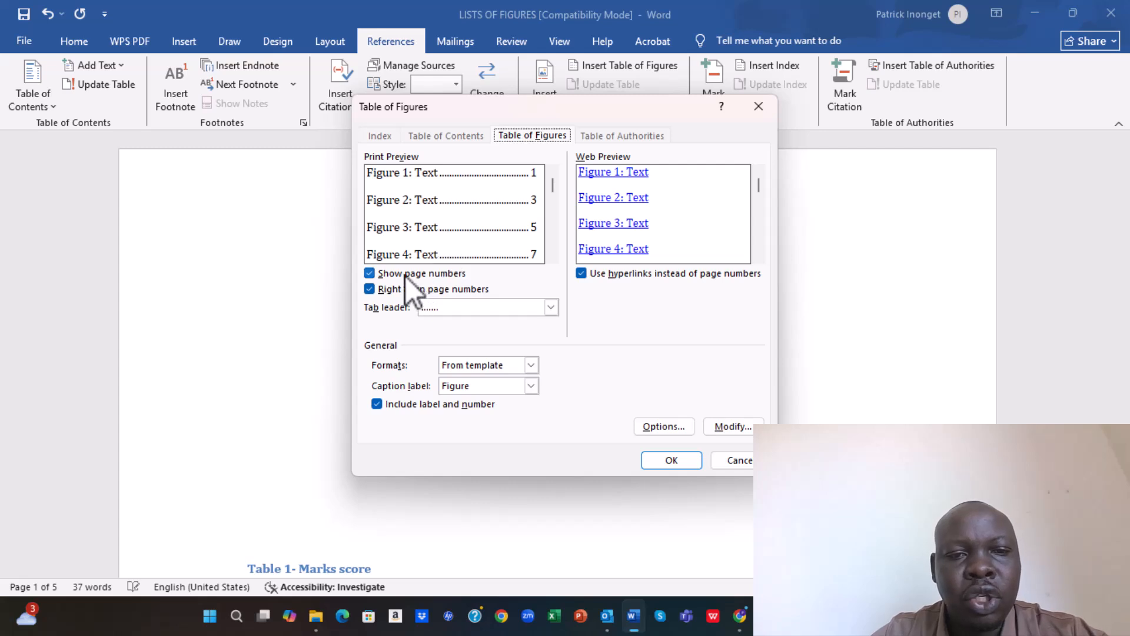
click(372, 274)
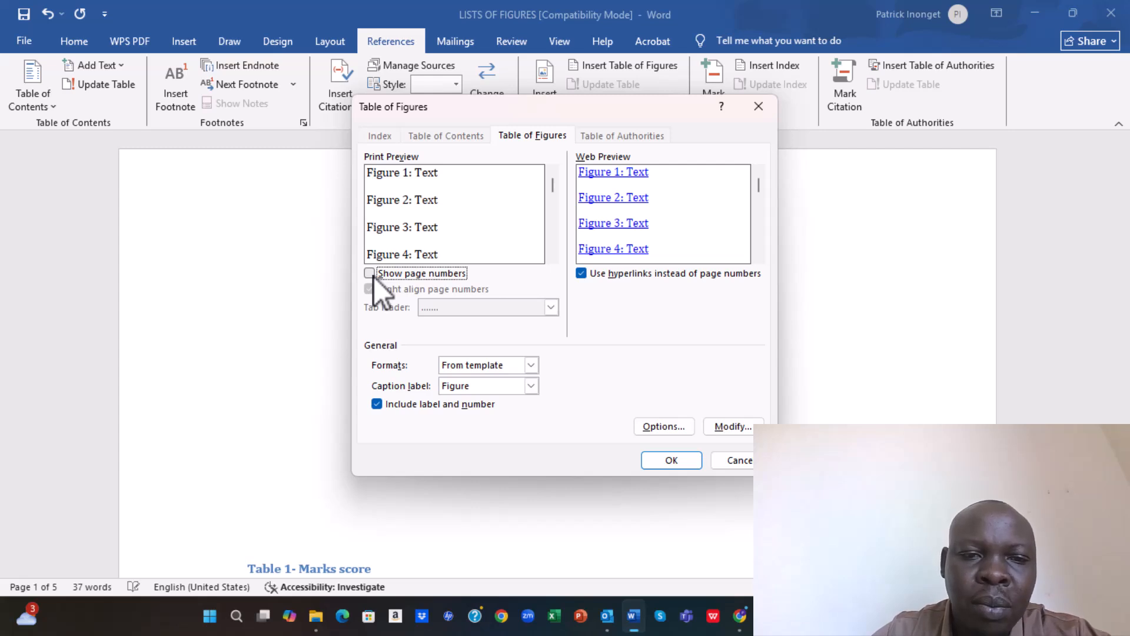
click(372, 275)
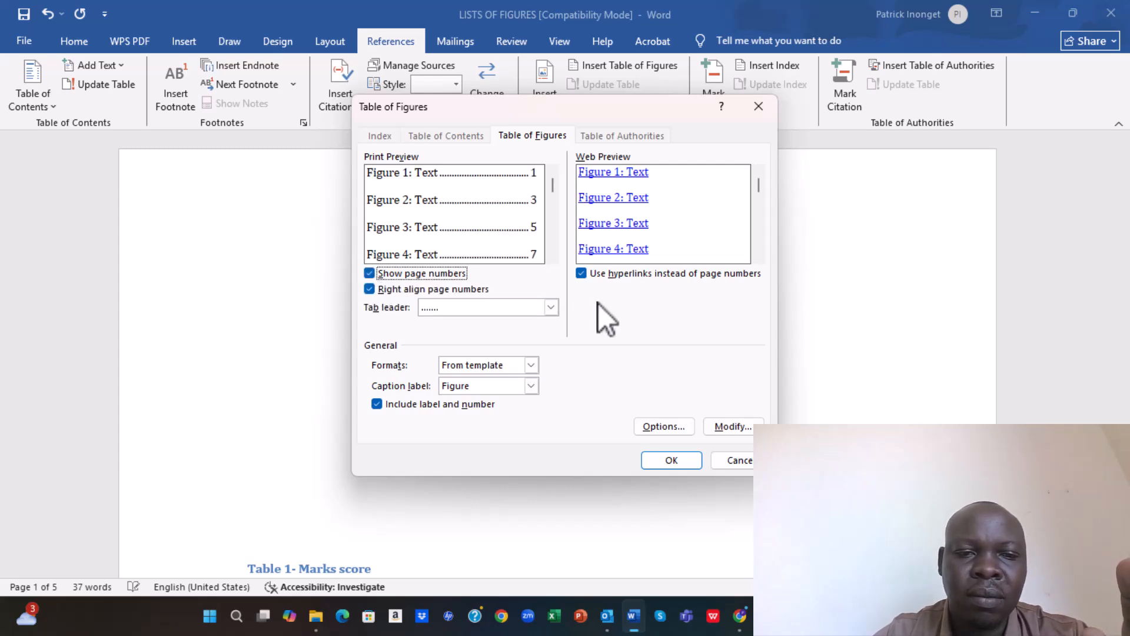
Set the caption label to Table, insert the list of tables, and place the cursor on the empty line below it
click(531, 386)
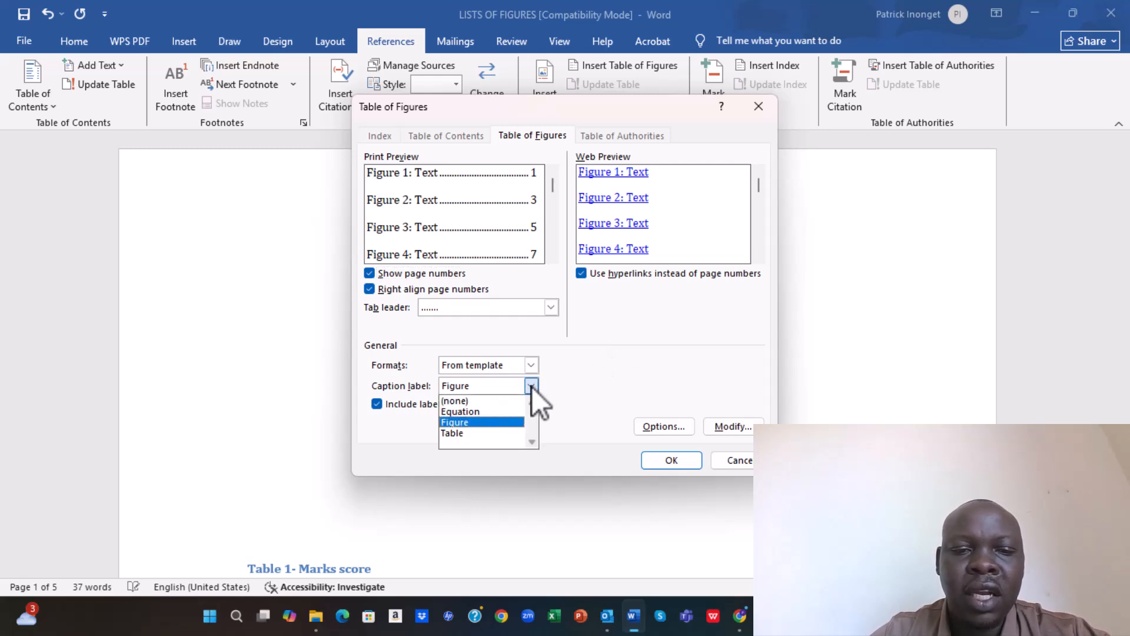
click(465, 434)
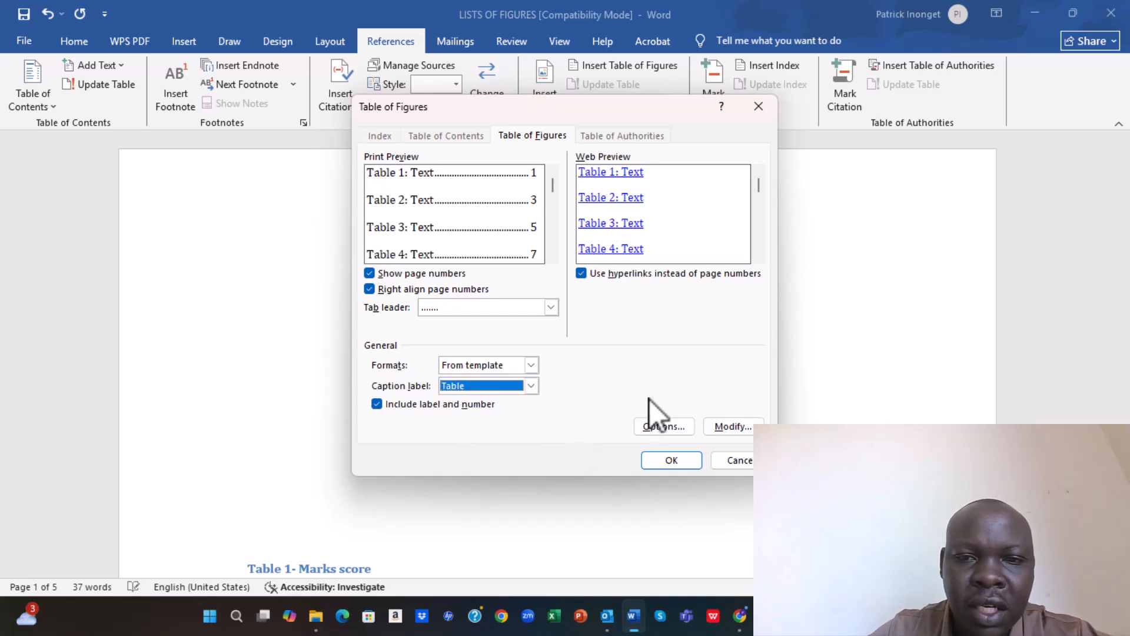
click(677, 463)
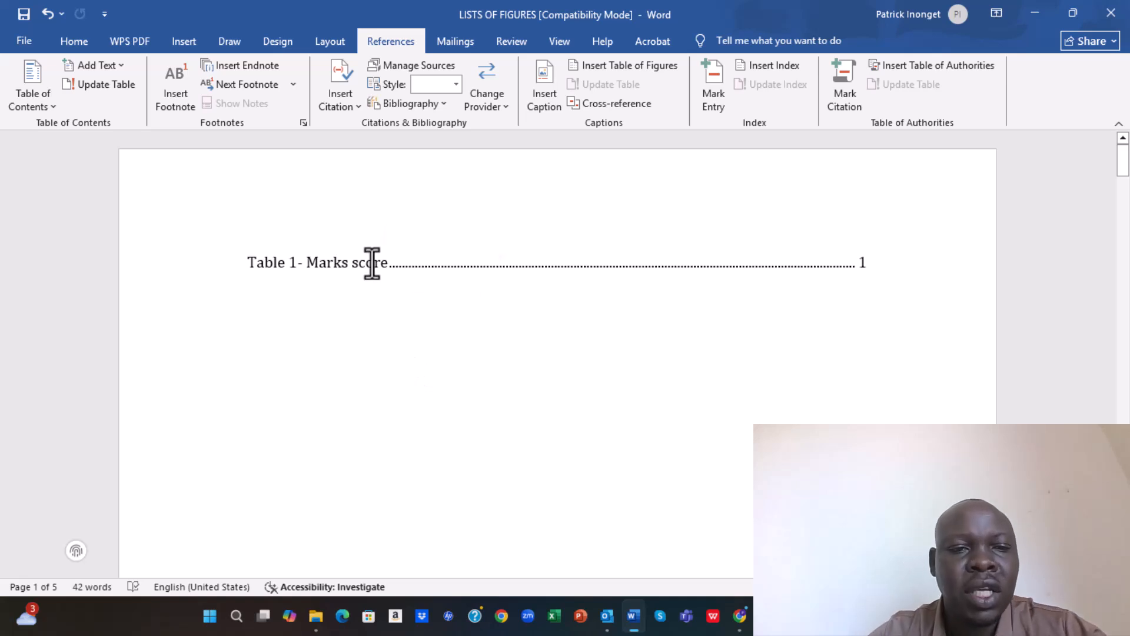
click(493, 268)
click(479, 318)
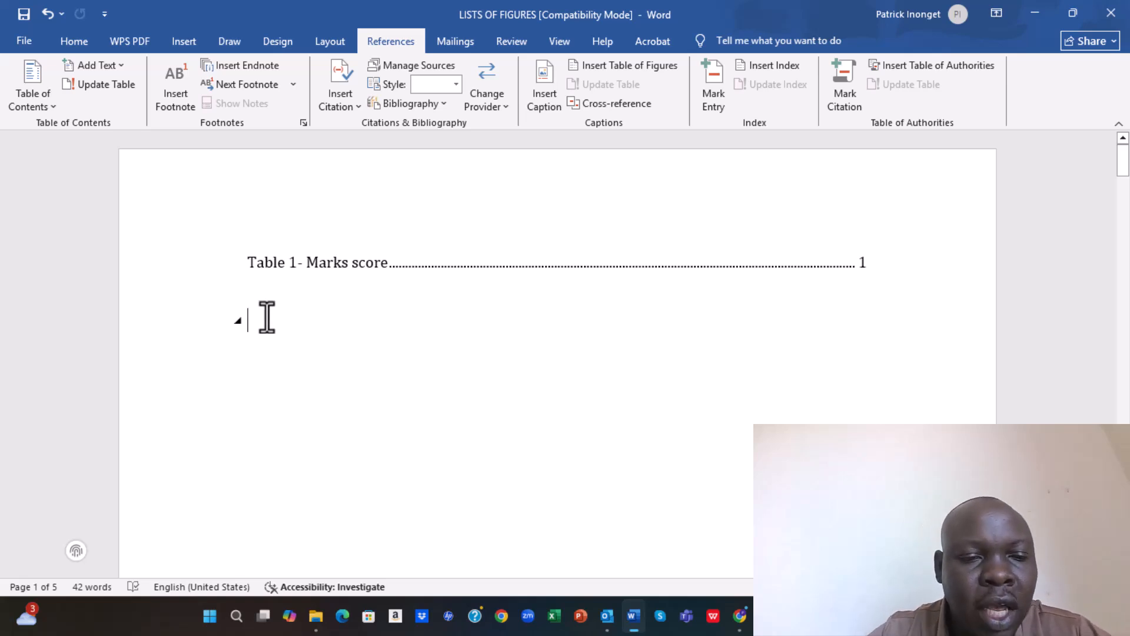
Insert a table of figures with the caption label Figure on the empty line below the list of tables
click(646, 65)
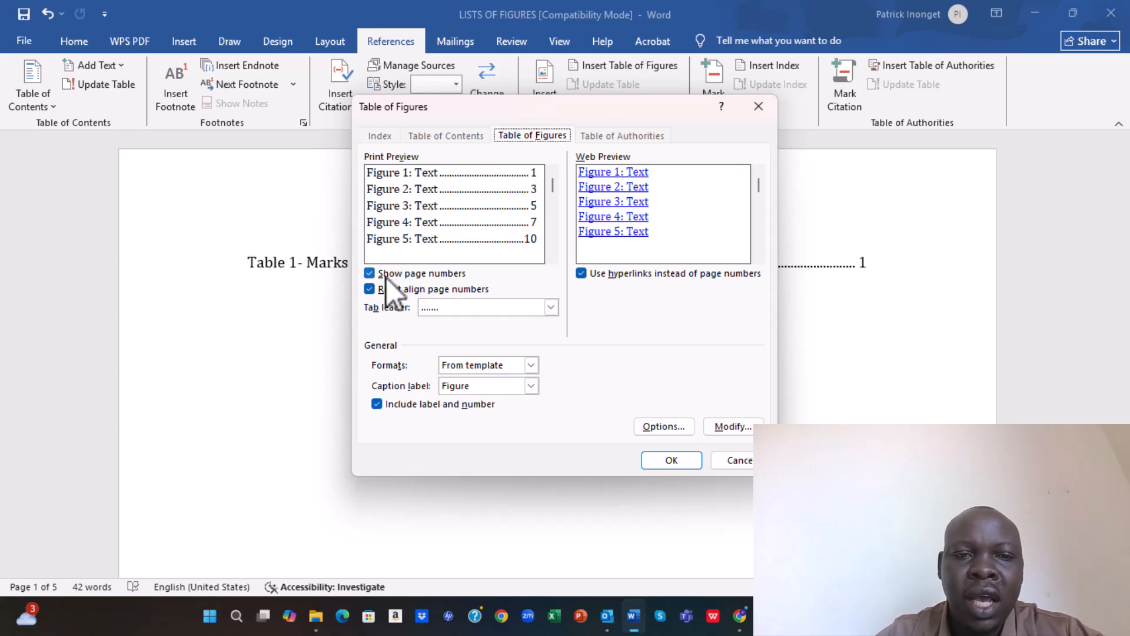
click(531, 386)
click(478, 421)
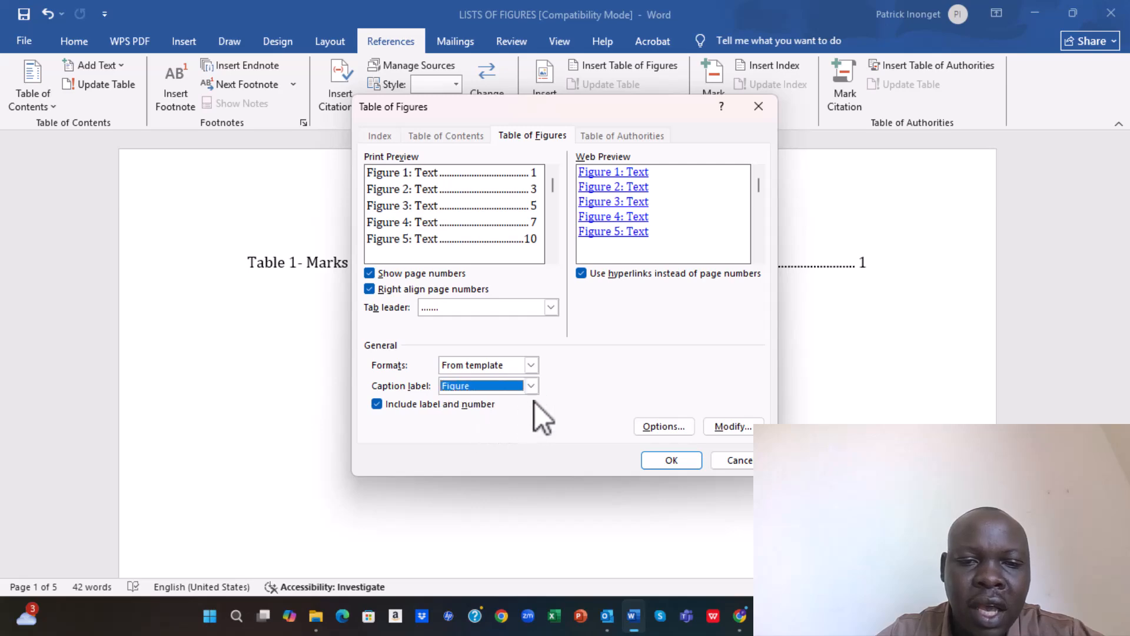
click(670, 461)
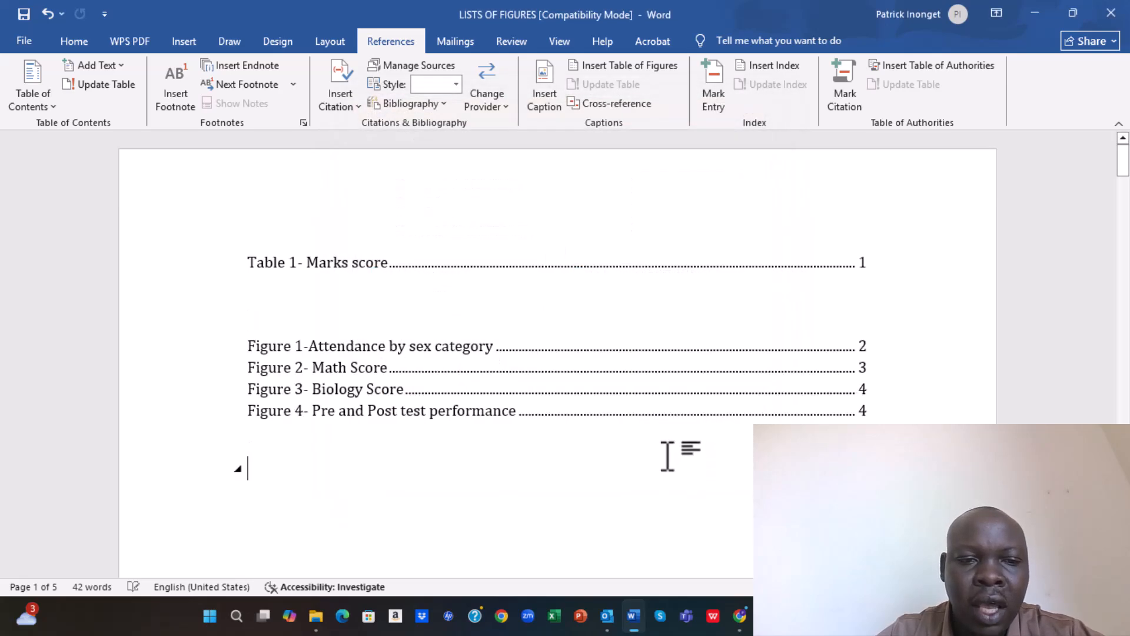
Add a blank line above the list of tables and enter the title "LIST OF TABLE" on it
scroll(336, 413, down, 3)
scroll(302, 320, down, 1)
scroll(300, 308, up, 3)
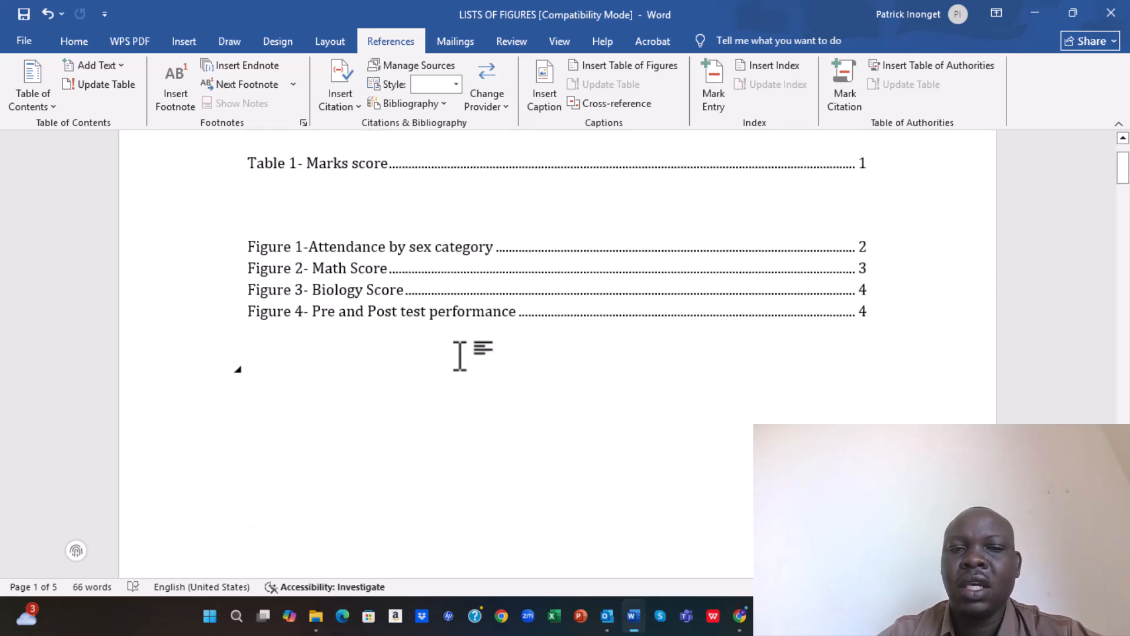
scroll(558, 332, up, 1)
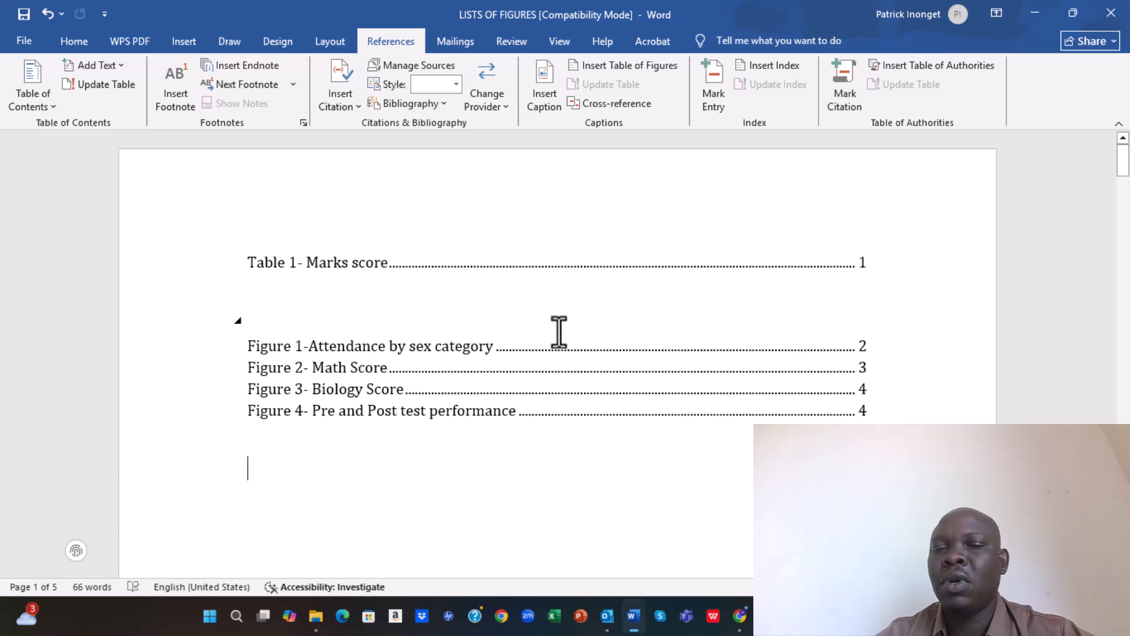
click(276, 233)
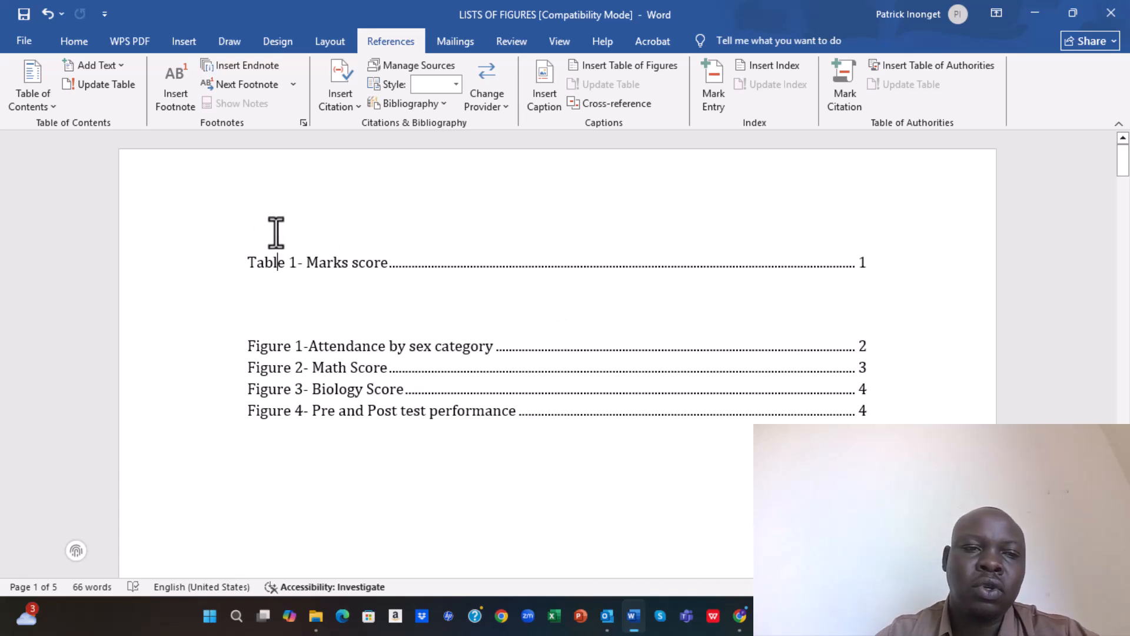
click(246, 252)
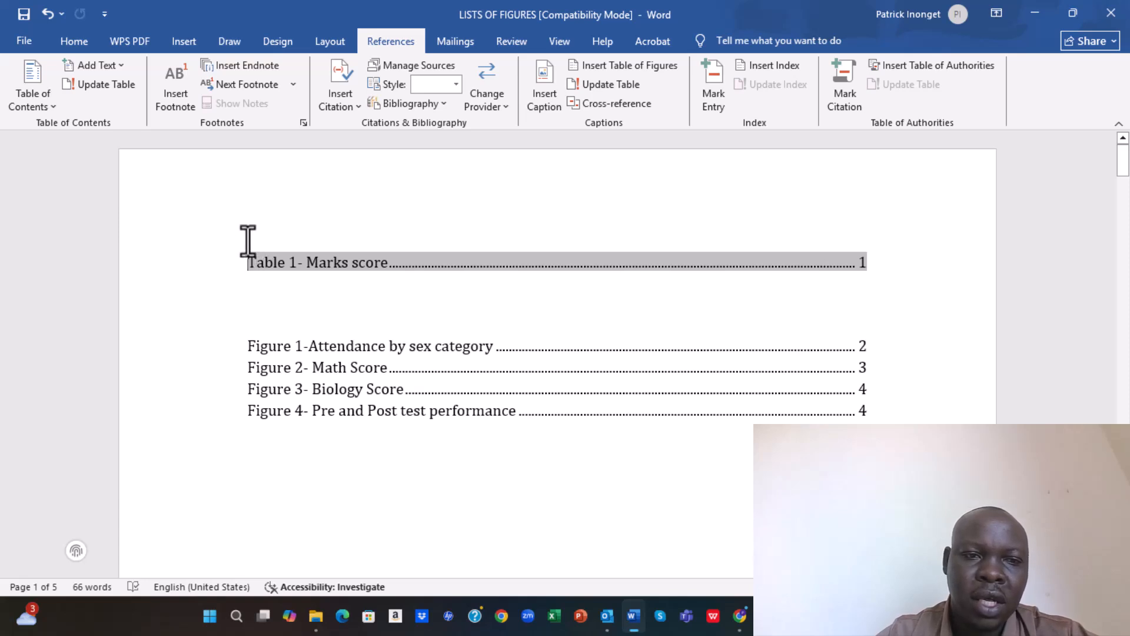
key(ctrl+z)
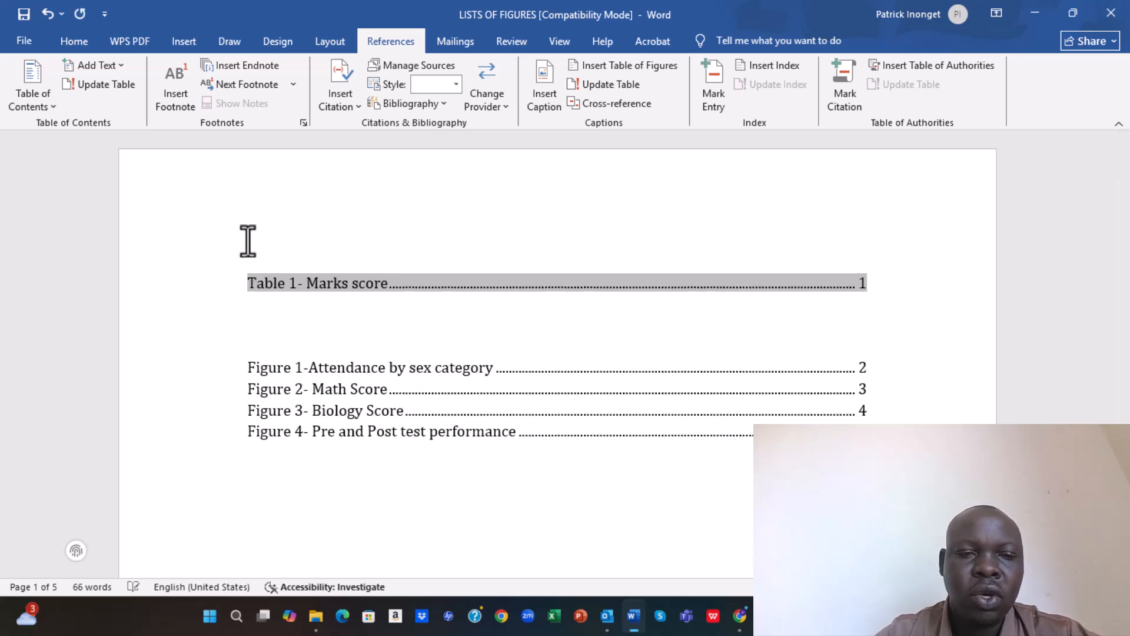
click(266, 243)
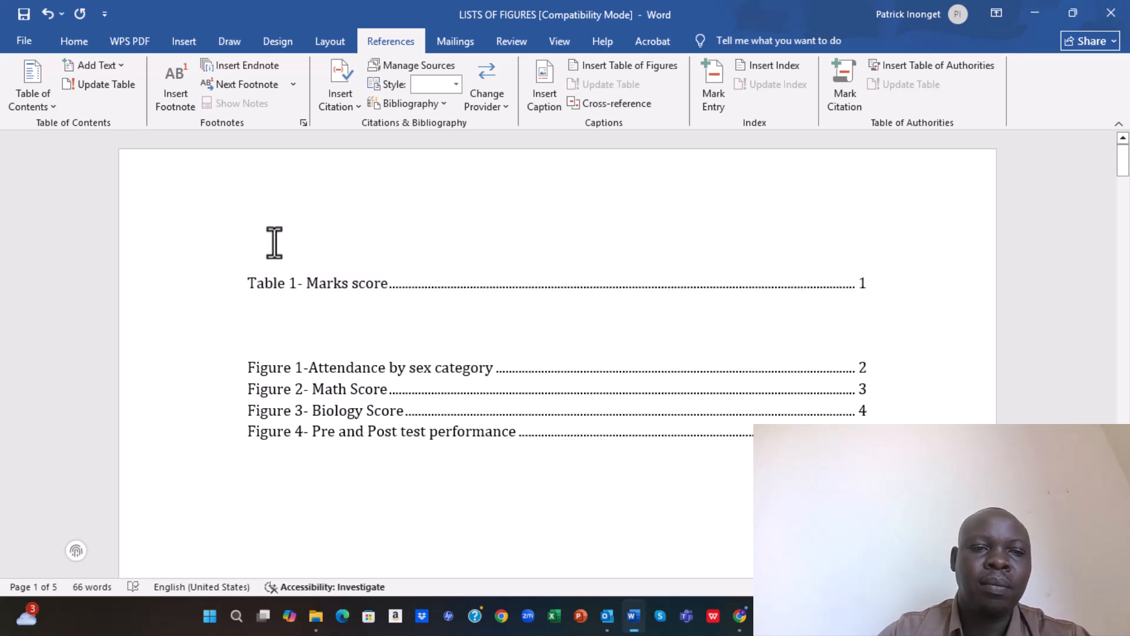
text(LIST OF TABLE)
Enter the title "LIST FIGURES" on the empty heading line above the list of figures
click(268, 334)
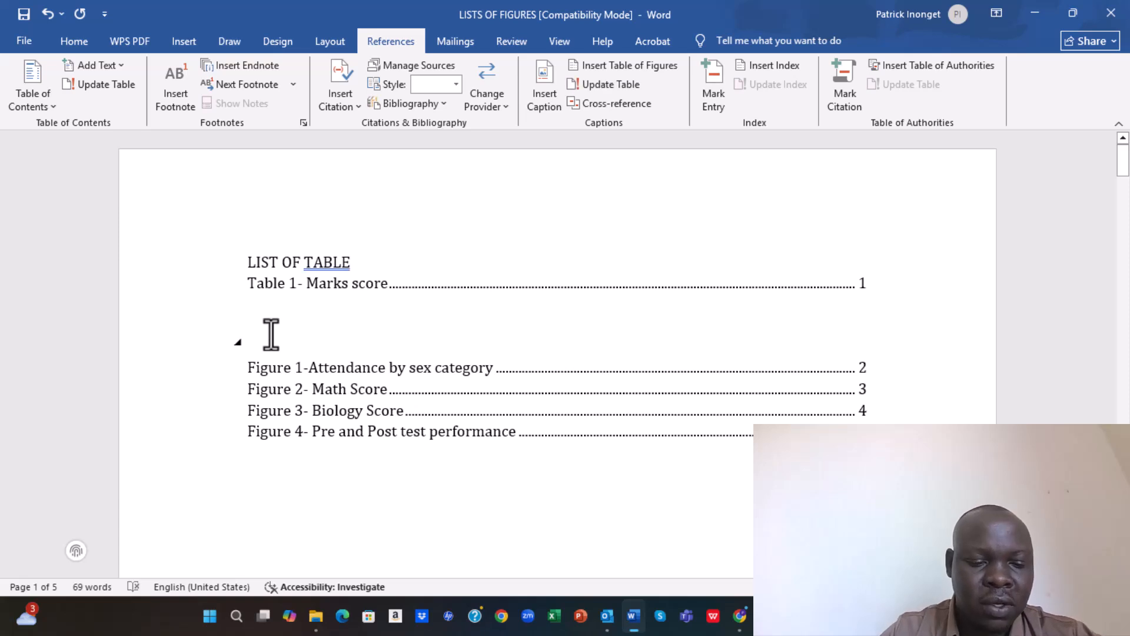
text(LIST )
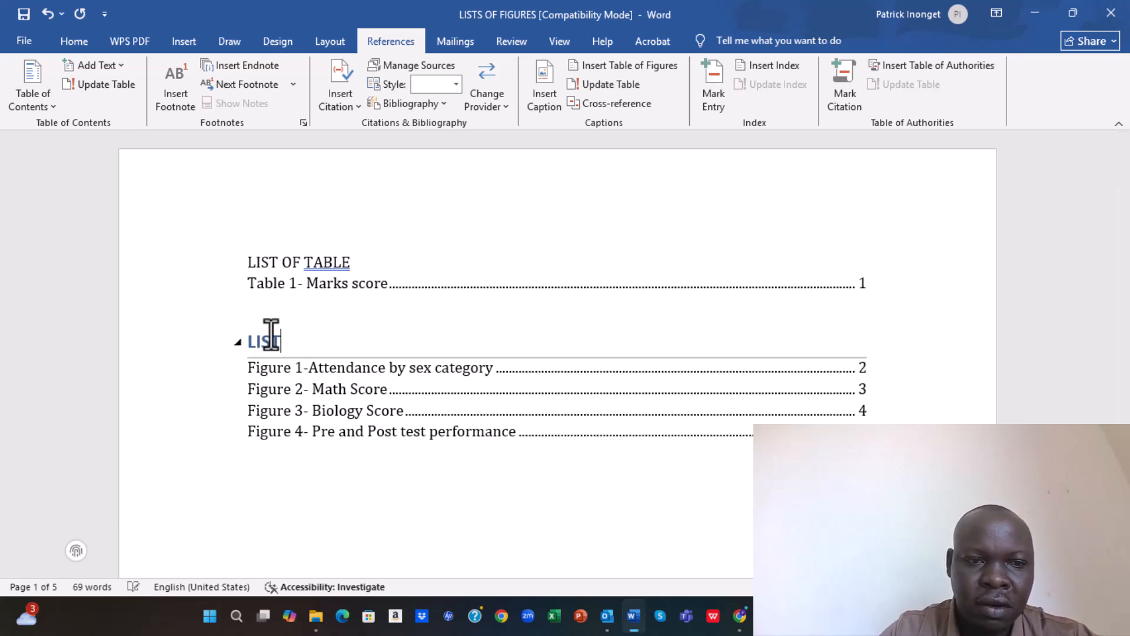
text(FIGU)
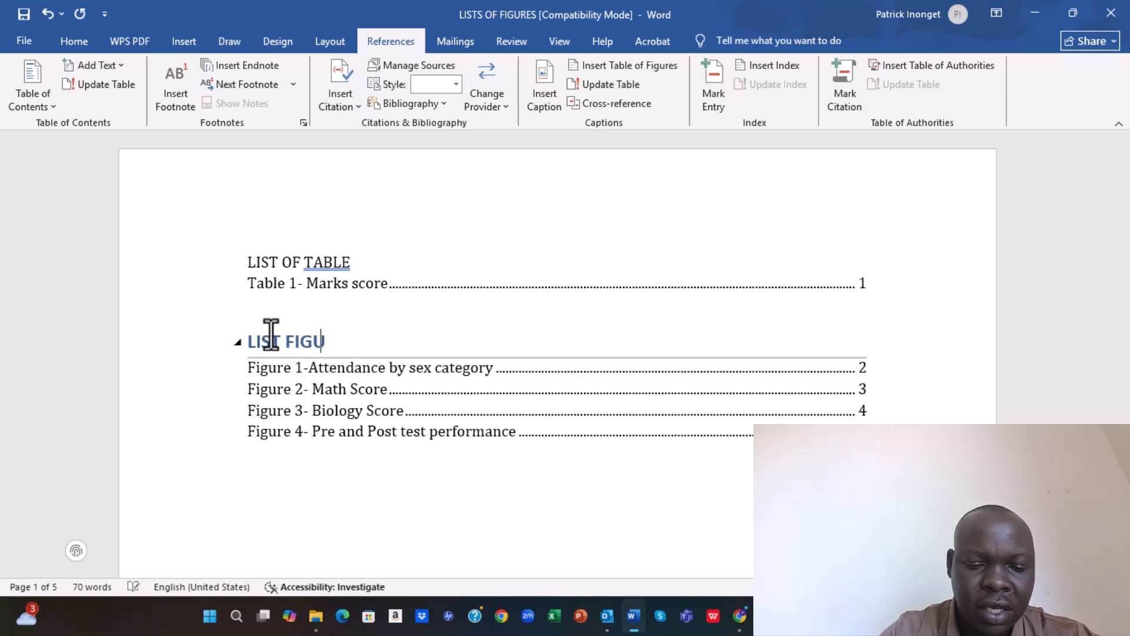
text(RES)
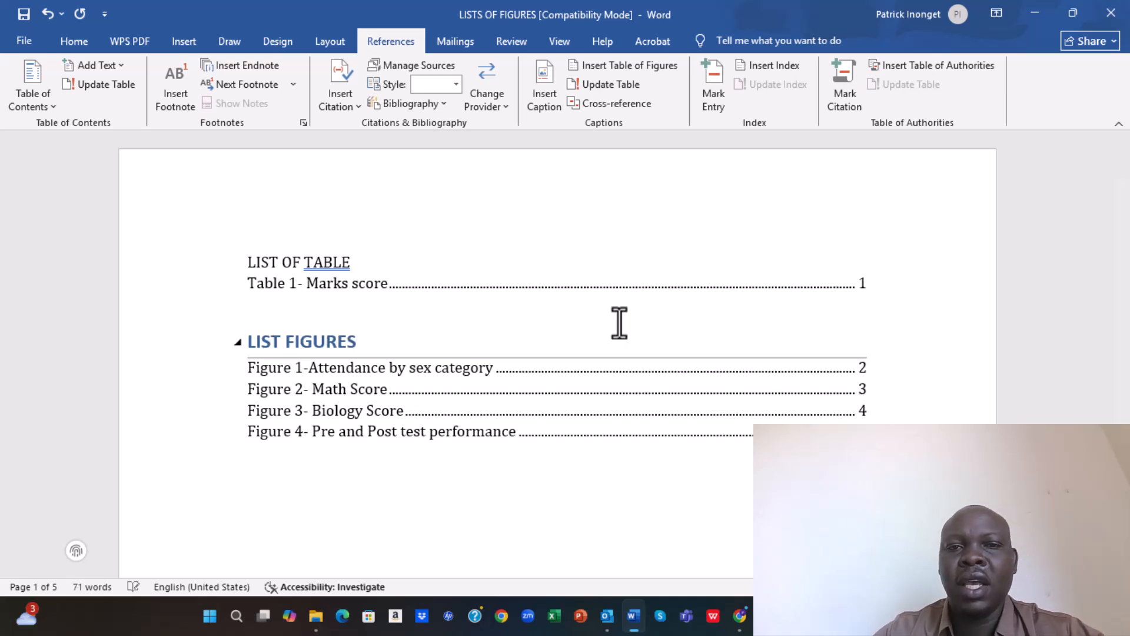
Apply the Heading 1 style to the "LIST OF TABLE" title
click(436, 245)
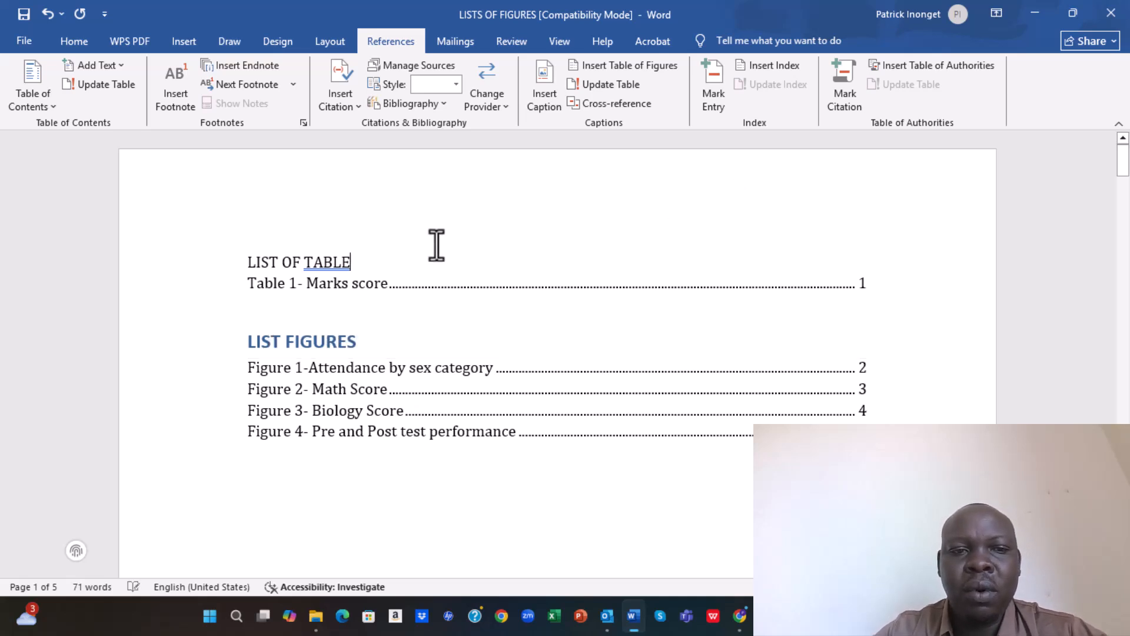
click(331, 261)
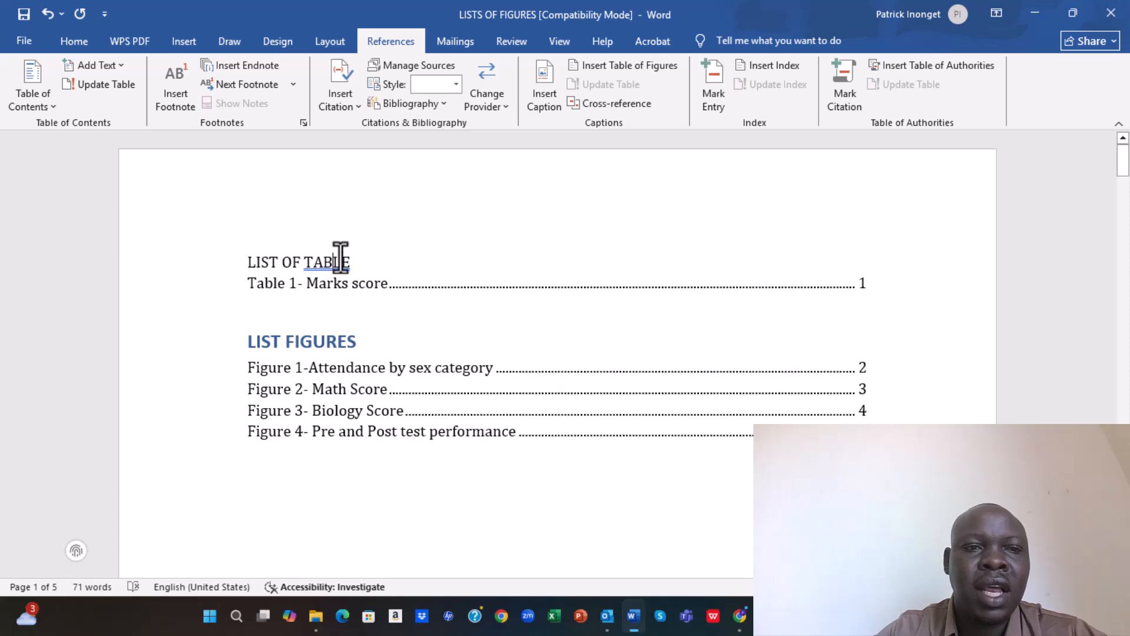
click(81, 44)
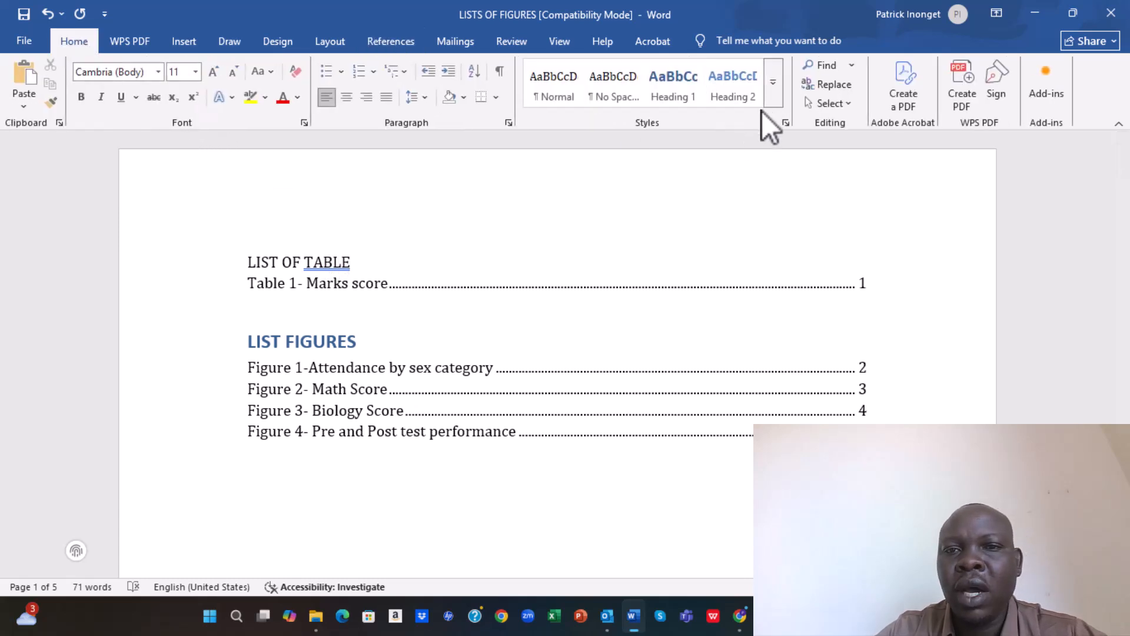
click(680, 79)
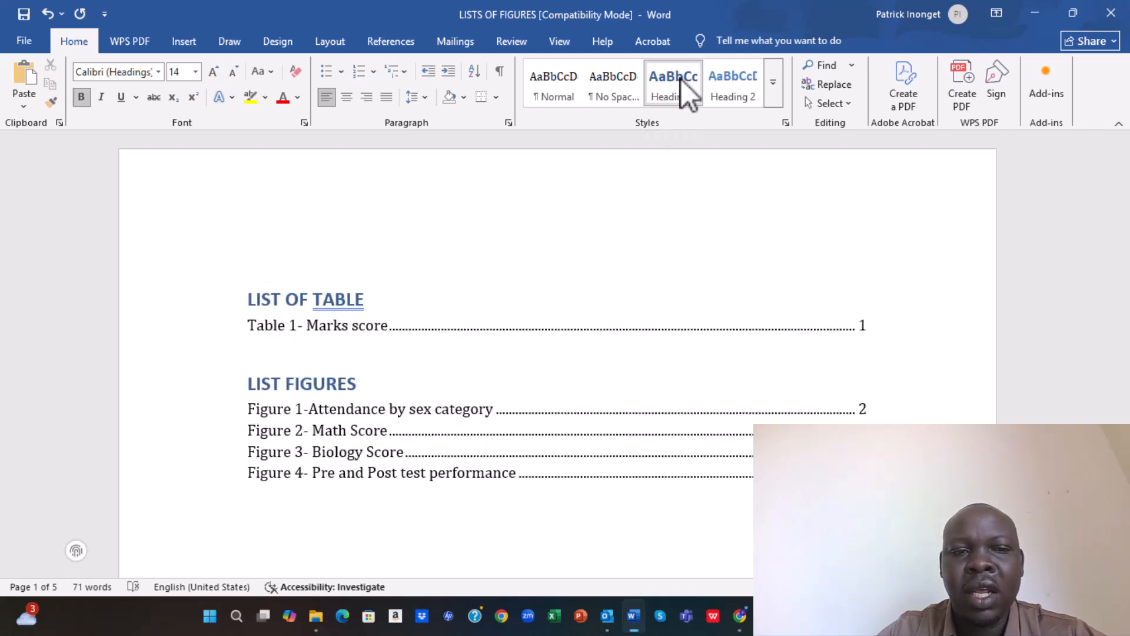
Review the titled lists of tables and figures and their page numbers on the first page
click(327, 384)
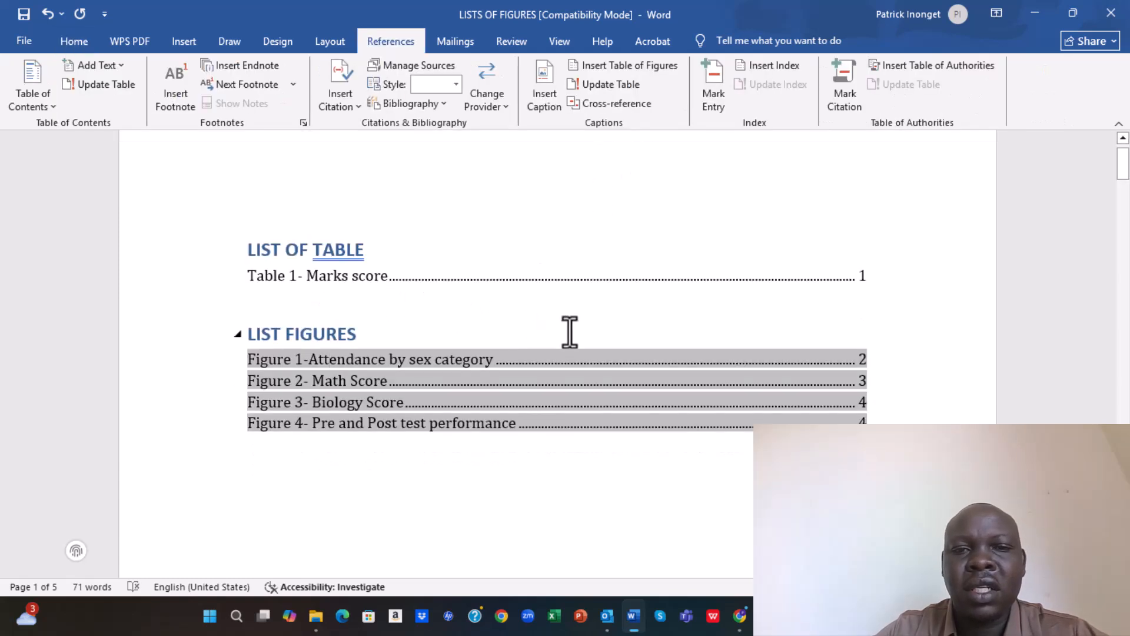
scroll(610, 331, up, 2)
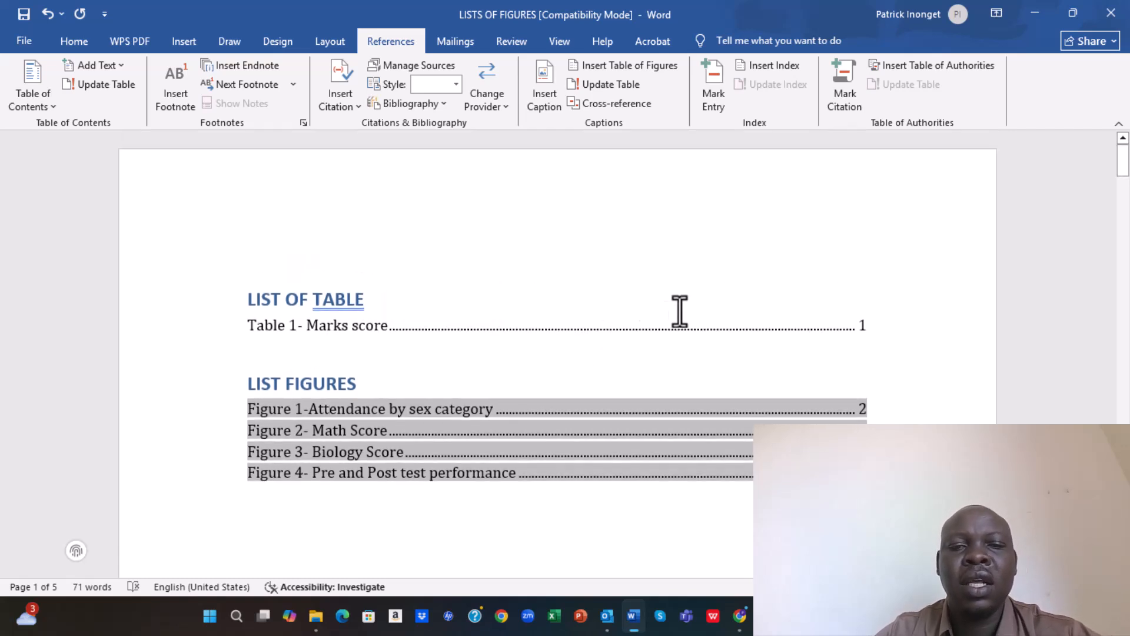
click(724, 274)
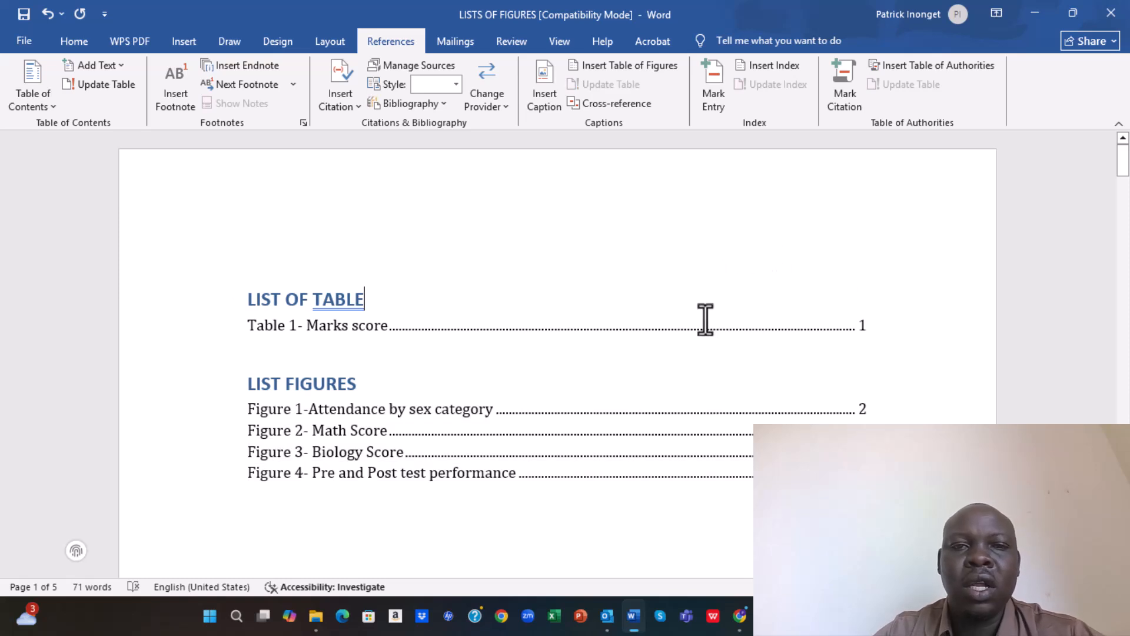
scroll(706, 322, down, 1)
scroll(701, 317, up, 1)
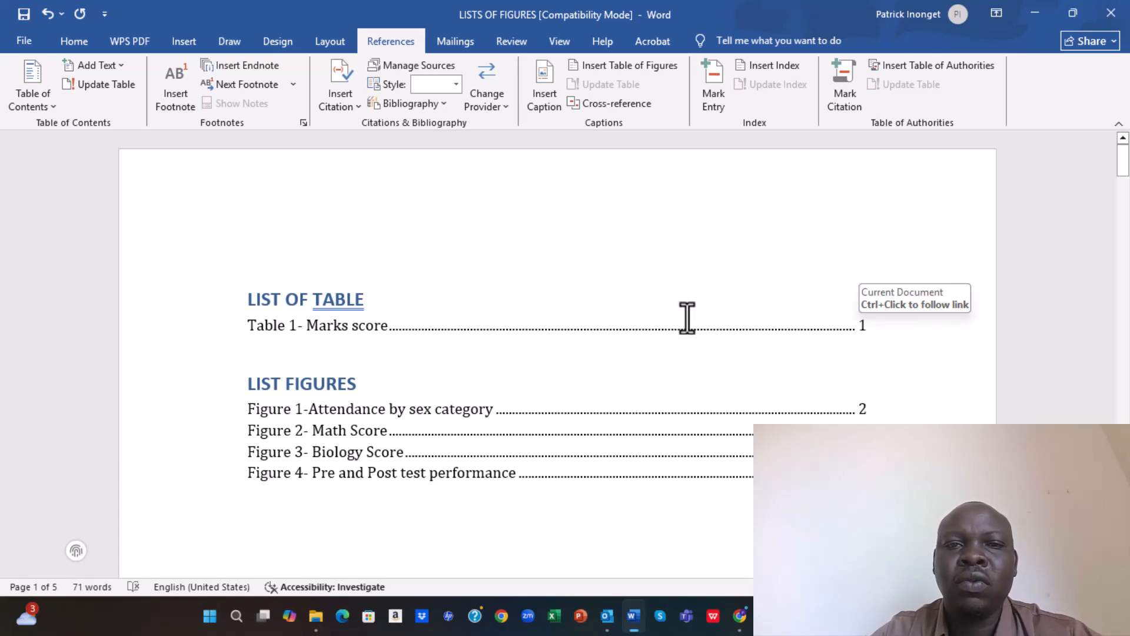
scroll(546, 379, down, 3)
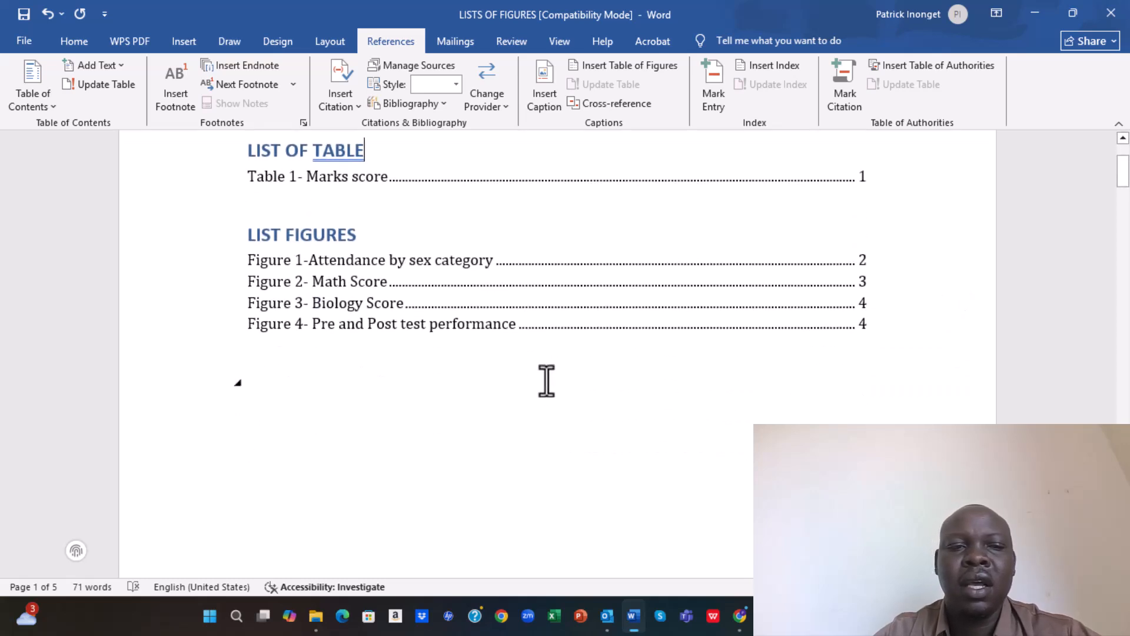
scroll(683, 388, down, 5)
scroll(692, 387, up, 5)
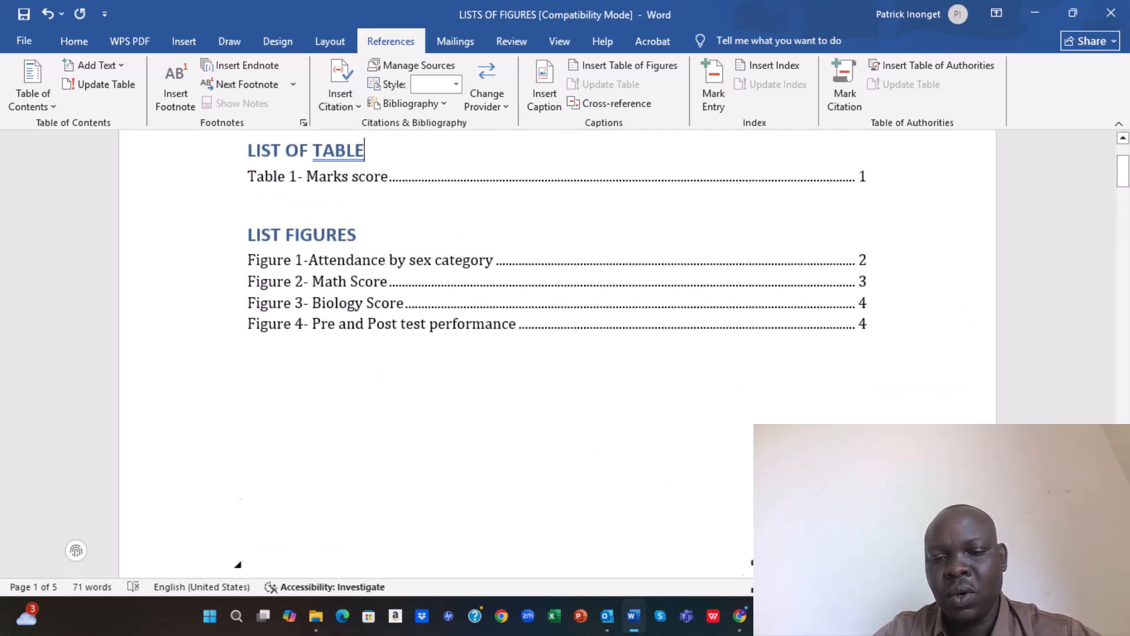